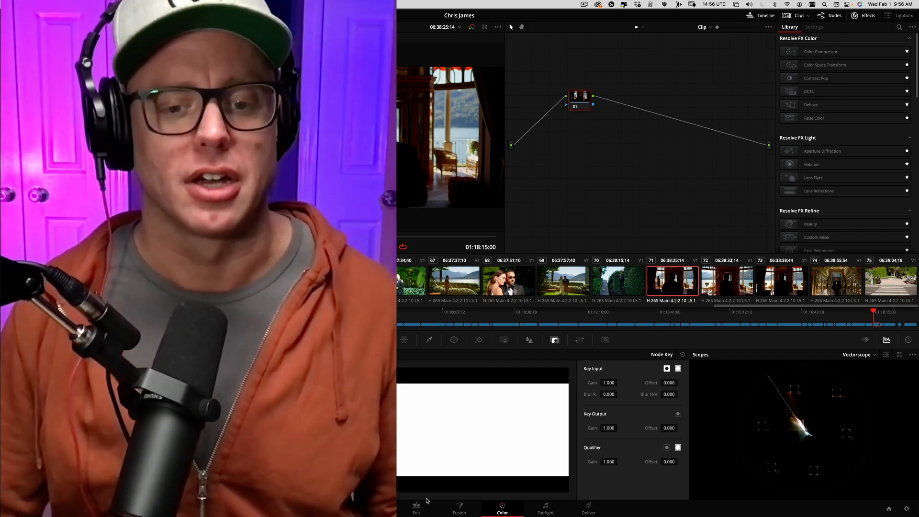
Go to the start of Timeline 1 in the Edit workspace and step through its clips to review the footage.
left_click(416, 509)
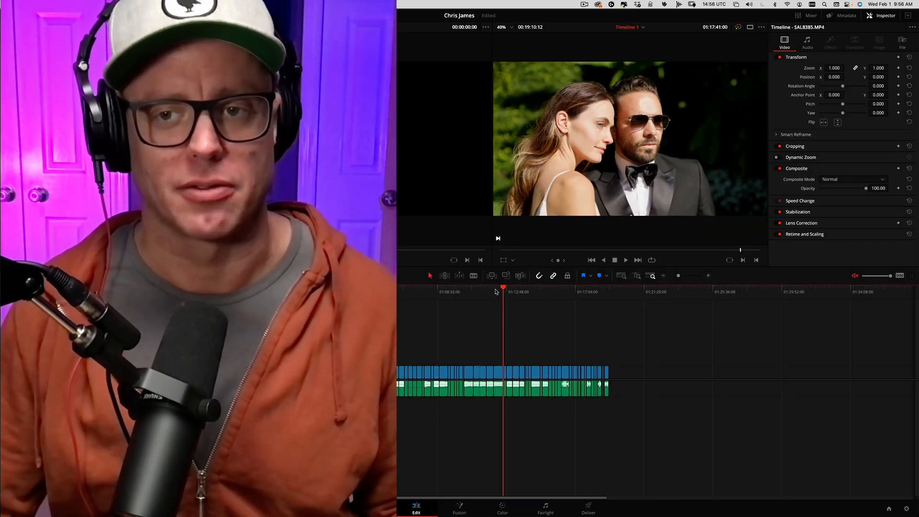
key("Home")
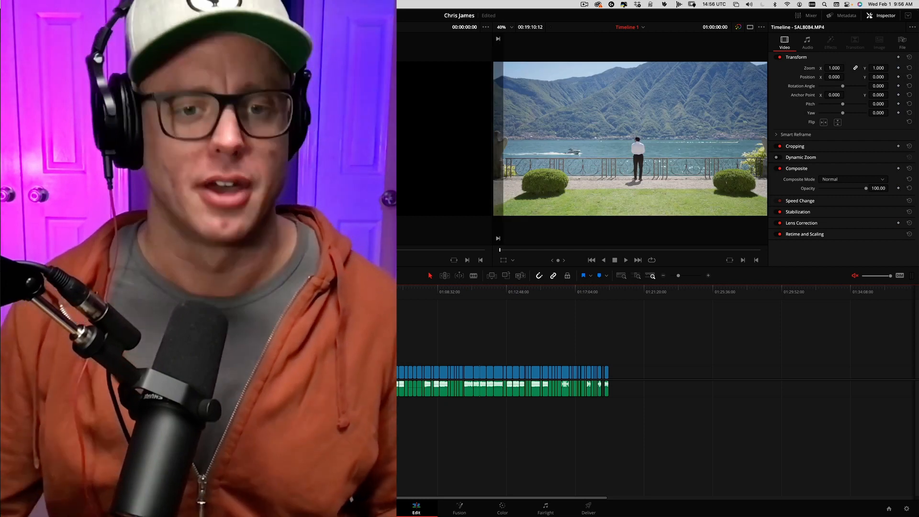
key("Down")
key("Down")
key("Down")
key("Down")
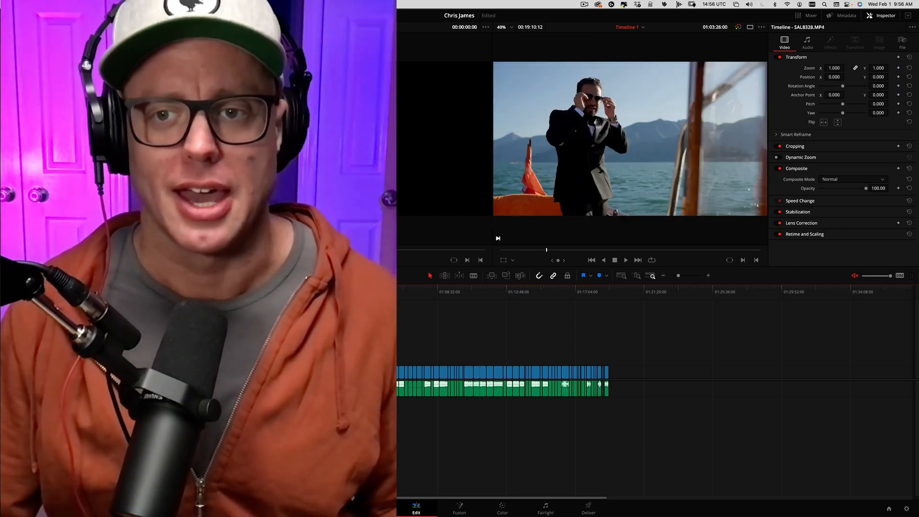
key("Down")
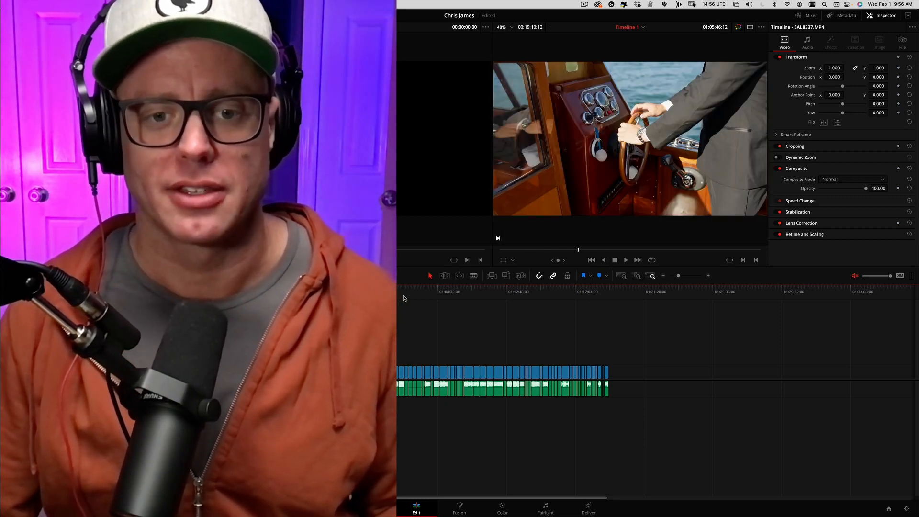
key("Down")
key("Down")
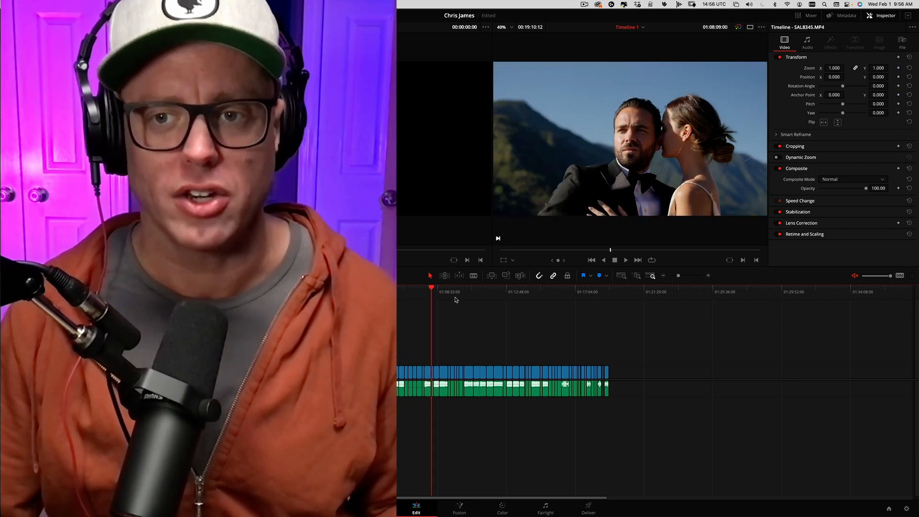
key("super+equal")
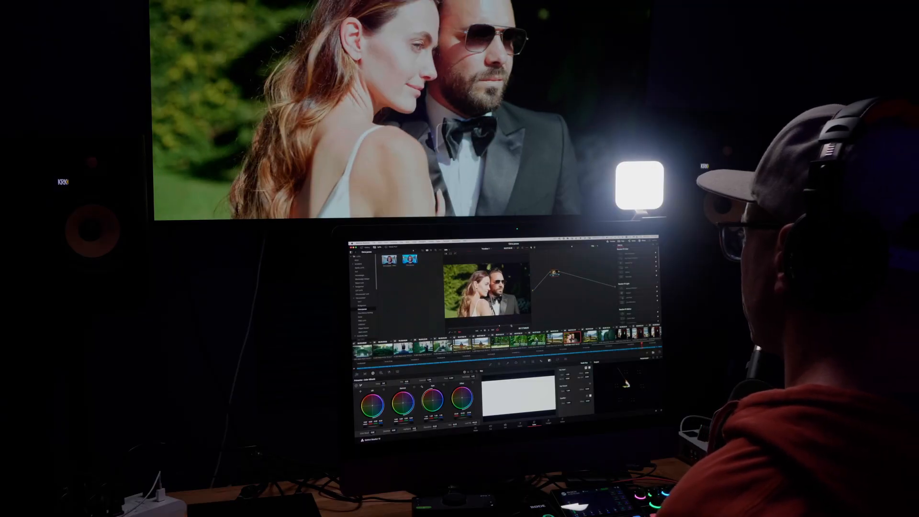
Change the scope to Waveform and set its scale style to Percentage.
left_click(645, 359)
left_click(648, 365)
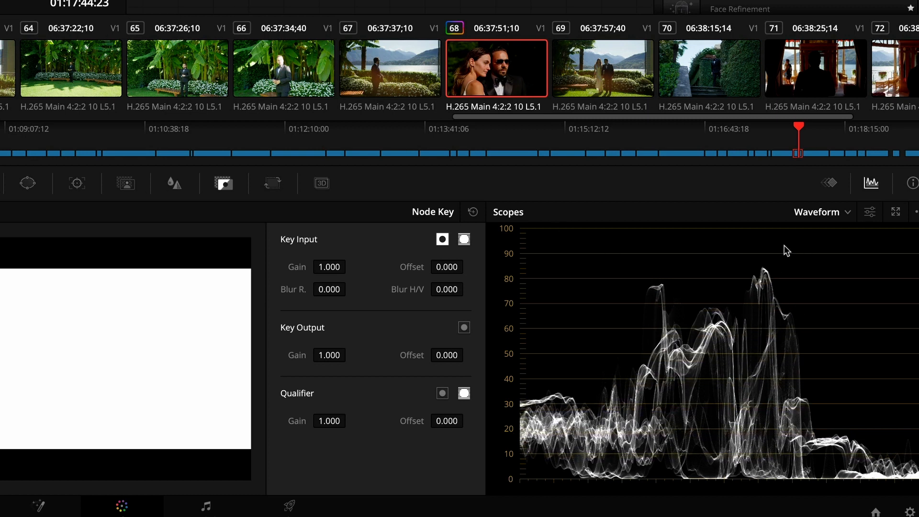
left_click(871, 213)
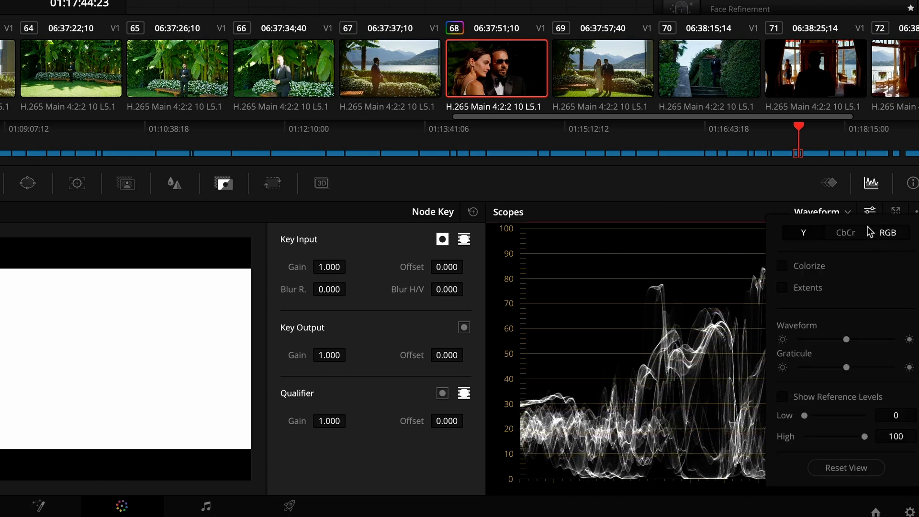
left_click(916, 211)
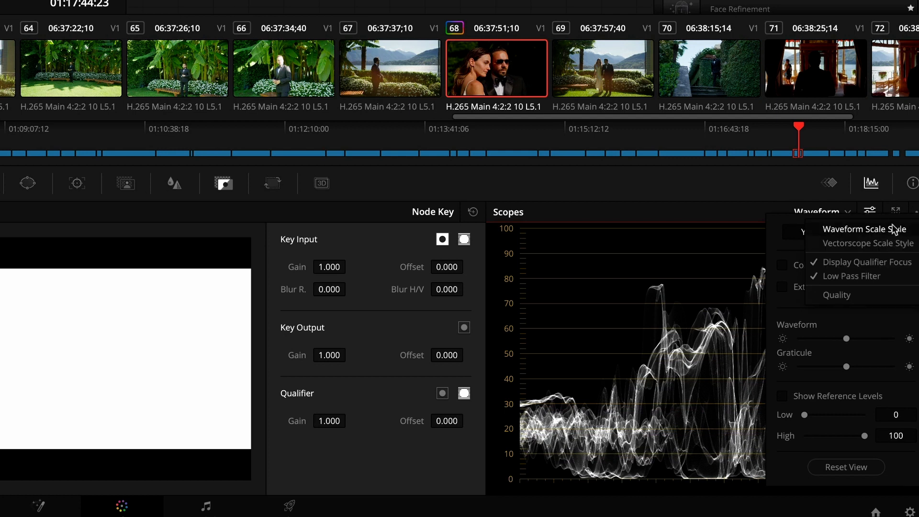
mouse_move(864, 230)
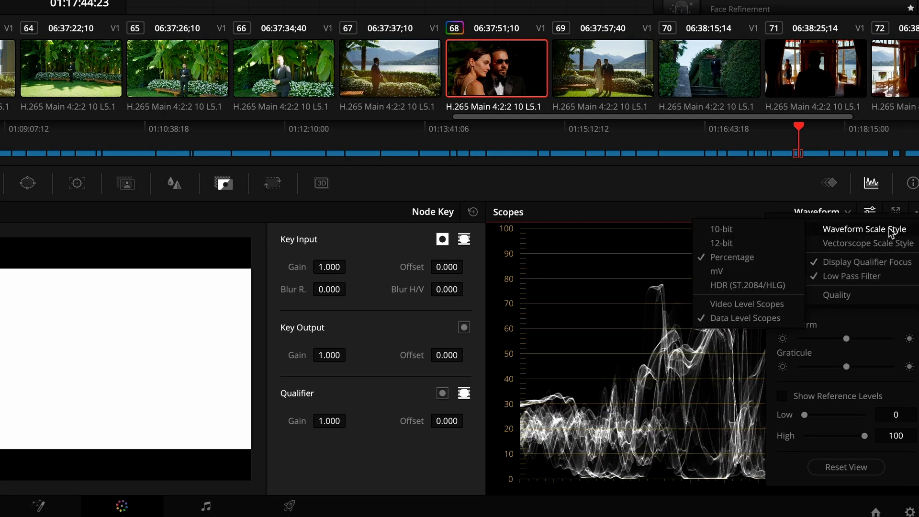
left_click(731, 197)
left_click(916, 213)
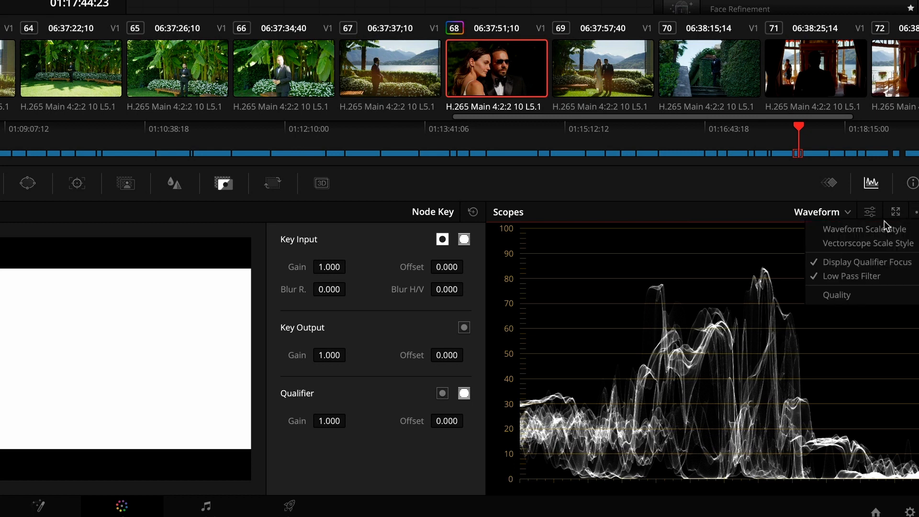
mouse_move(866, 233)
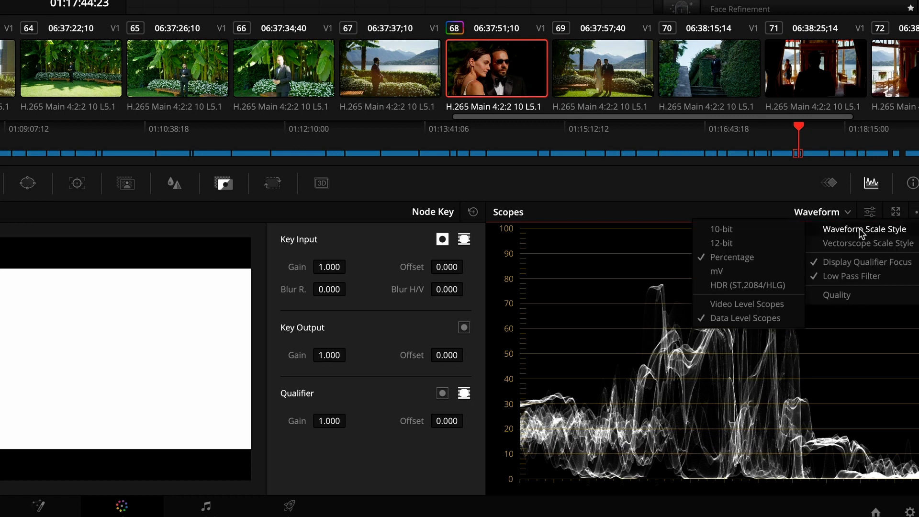
left_click(733, 259)
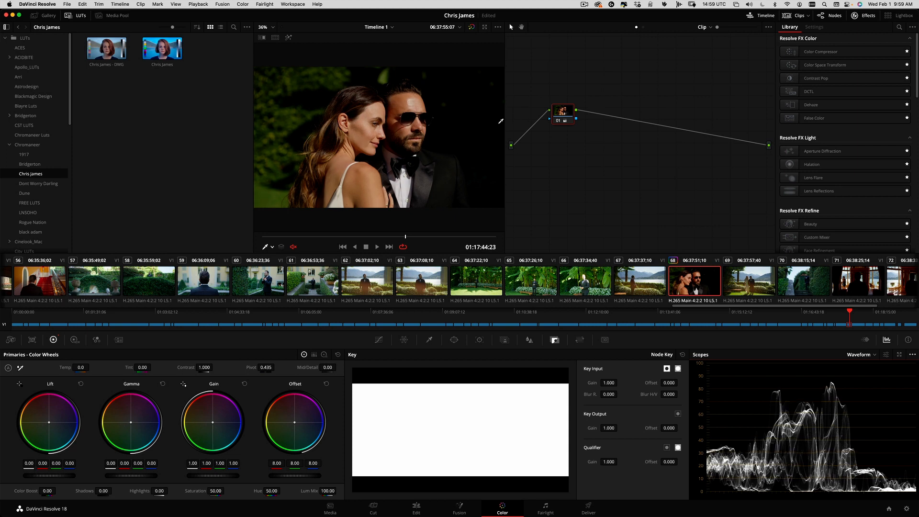
Add a serial node after node 01 with a DCTL effect using Master Tone, and set its Low Gamma to 1.113.
key("alt+s")
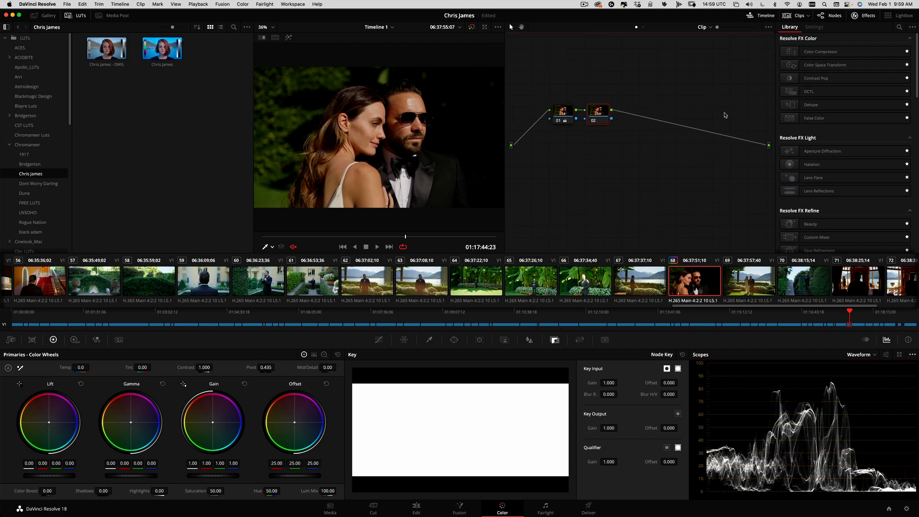
left_click_drag(814, 91, 560, 115)
left_click(857, 49)
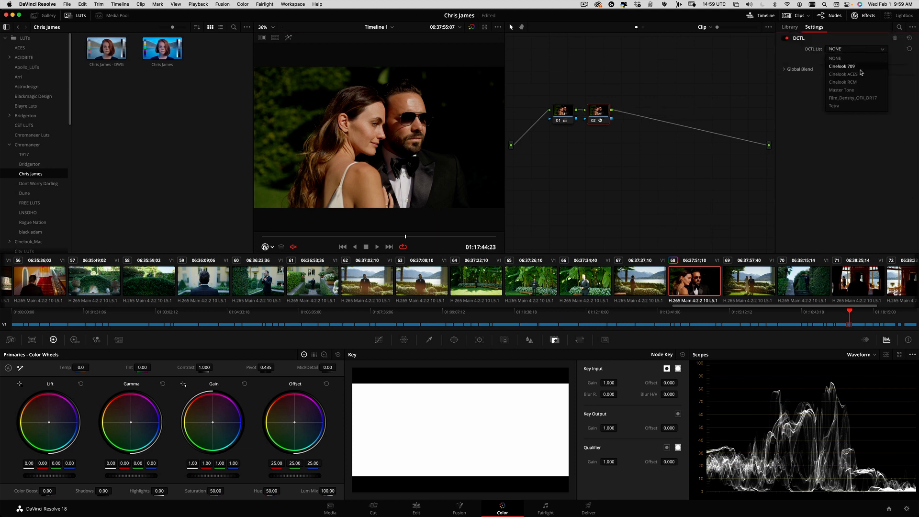
left_click(851, 90)
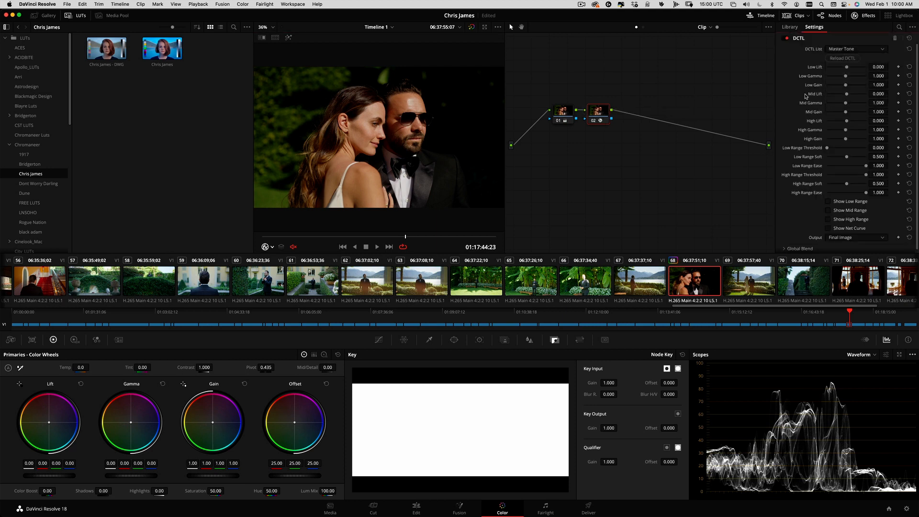
left_click_drag(880, 77, 891, 76)
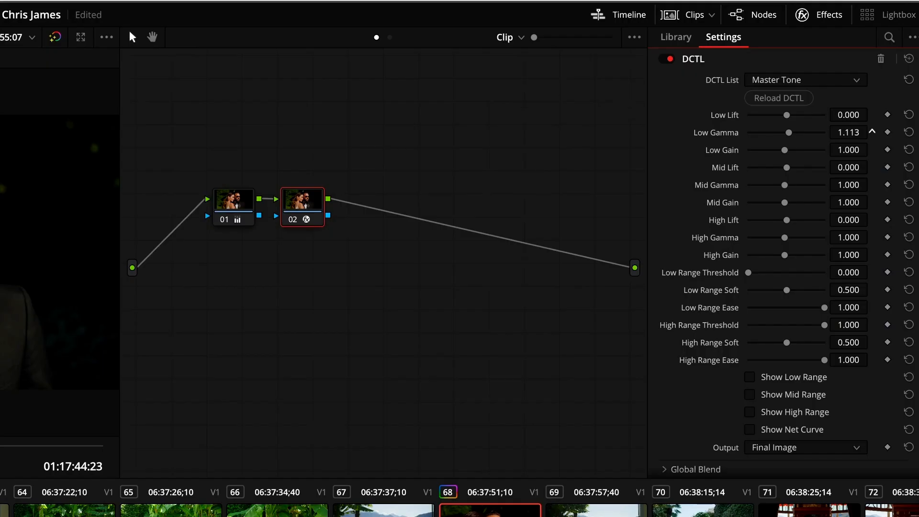
Select node 01 and change the scope to Vectorscope.
left_click(242, 201)
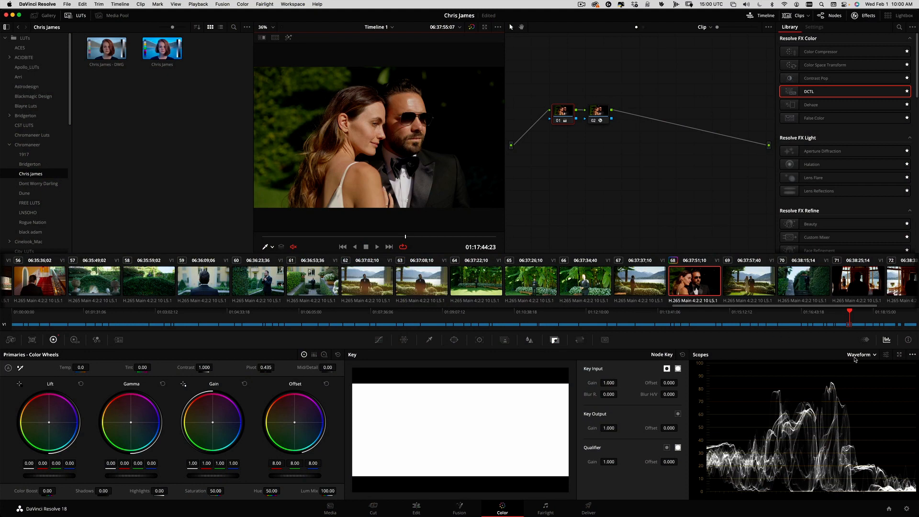
left_click(855, 360)
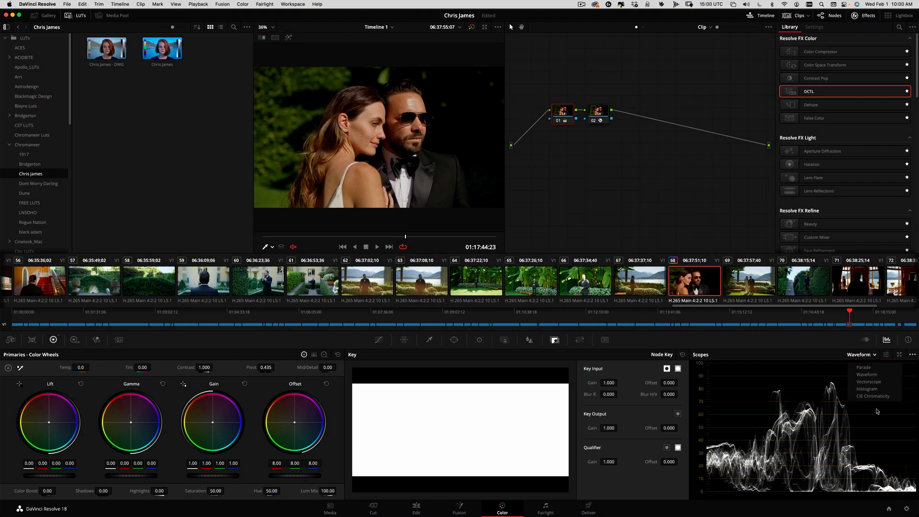
left_click(864, 388)
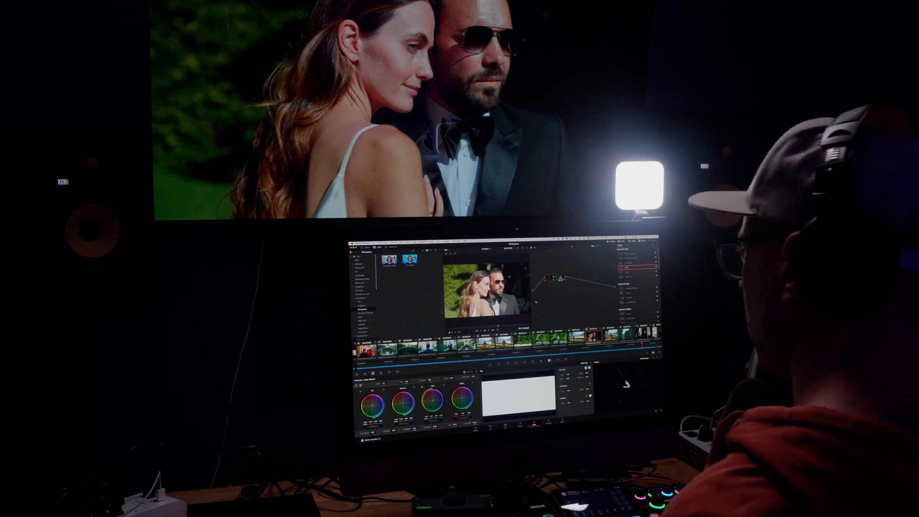
Add a serial node after the Master Tone node, set contrast to 1.124 and pivot to 0.211, and compare the image with it off and on.
left_click(561, 279)
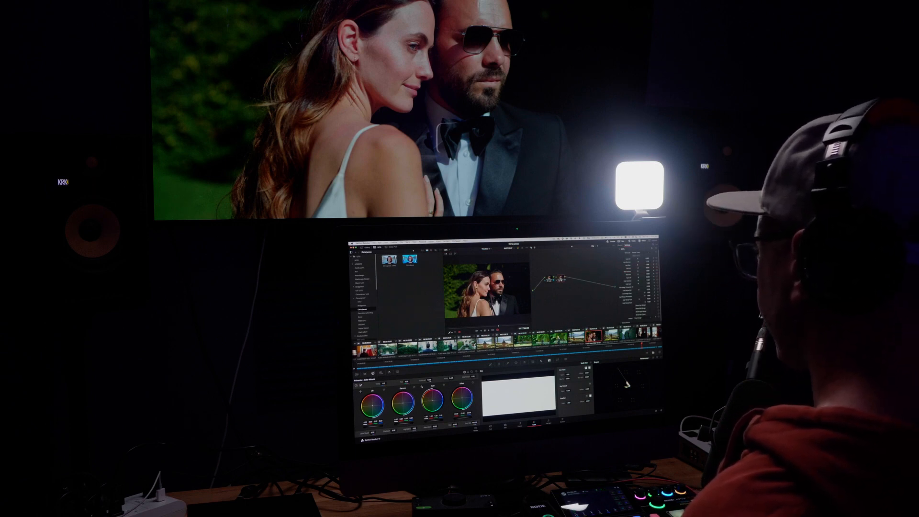
key("alt+s")
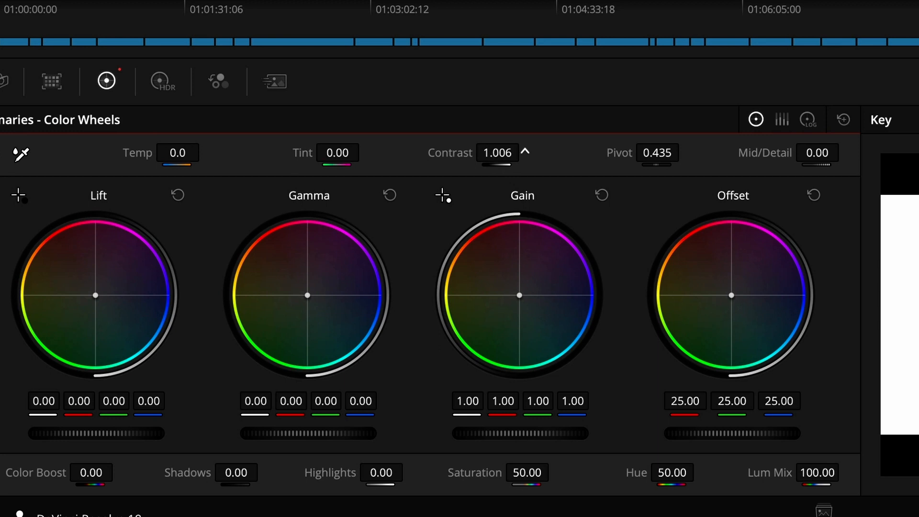
left_click_drag(498, 152, 559, 152)
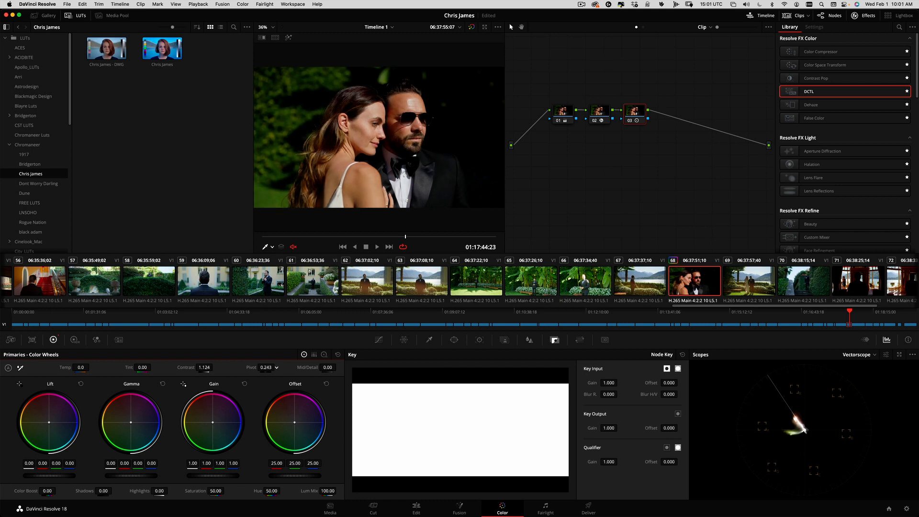
key("super+d")
key("super+d")
key("super+d")
key("super+d")
left_click(596, 114)
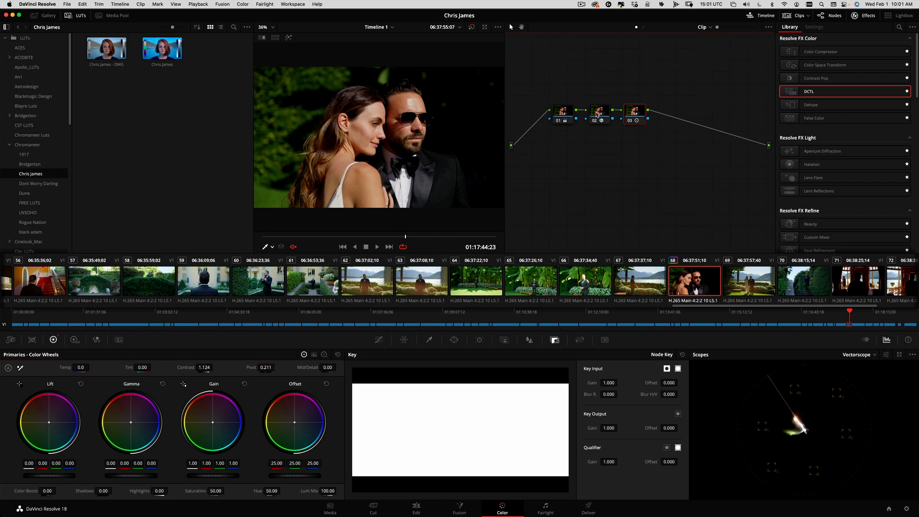
Add a parallel node to node 03 and turn off Hue and Saturation in its HSL qualifier, leaving only Luminance.
left_click(632, 116)
key("alt+p")
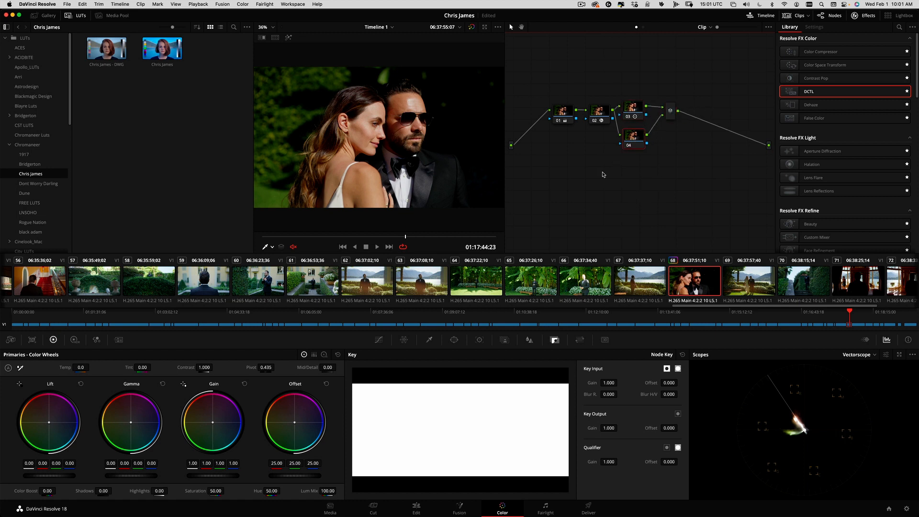
left_click(430, 340)
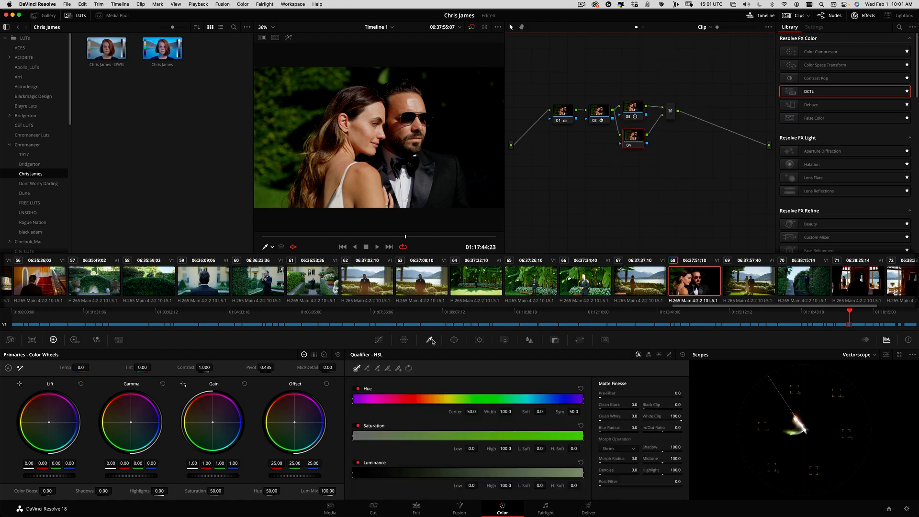
left_click(358, 389)
left_click(358, 426)
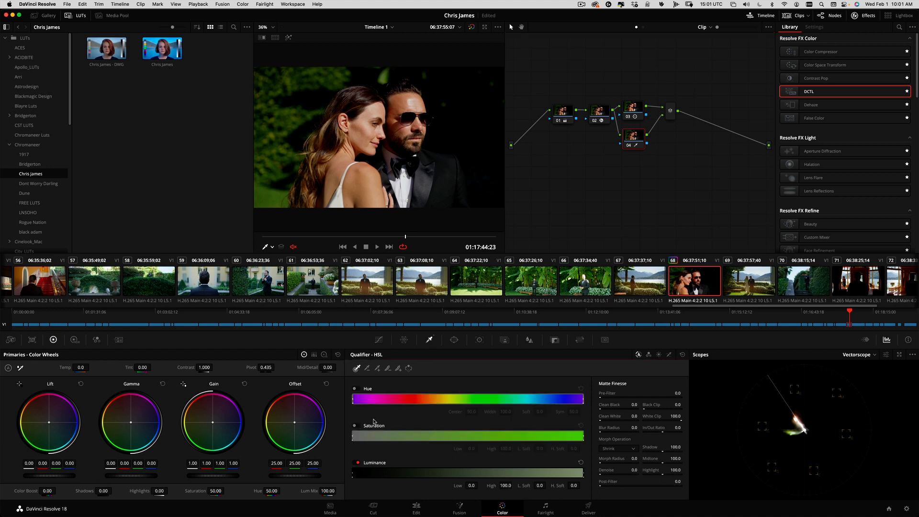
Set the luminance qualifier's low to 65 and low softness to 33, and check the selection in highlight view.
left_click(472, 486)
key("Return")
left_click(539, 486)
type("33")
key("Return")
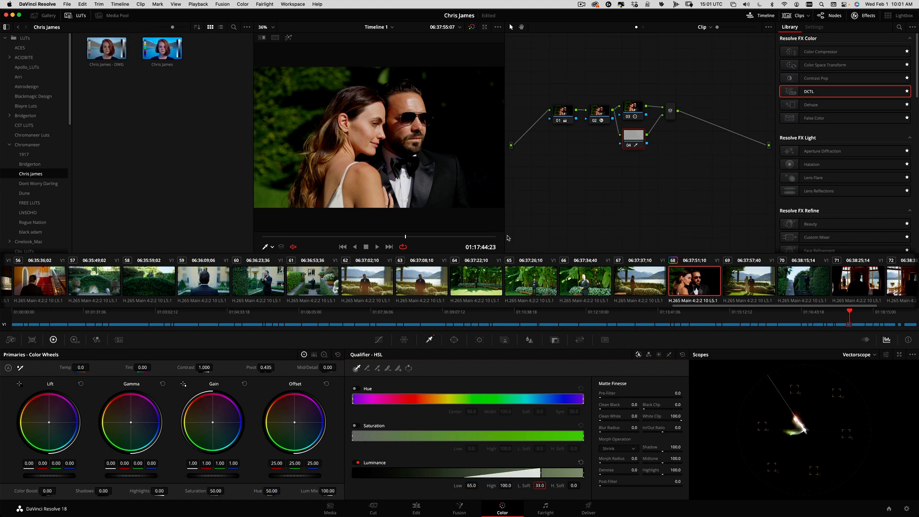
key("shift+h")
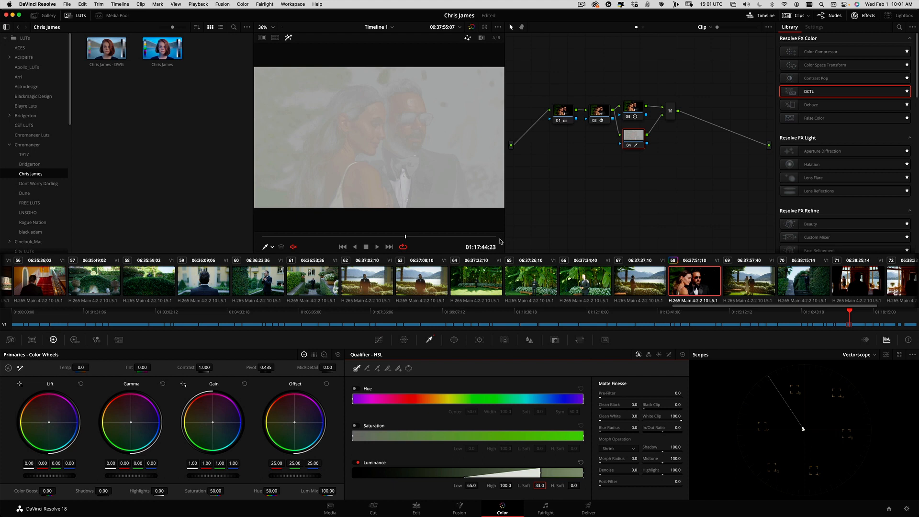
key("shift+h")
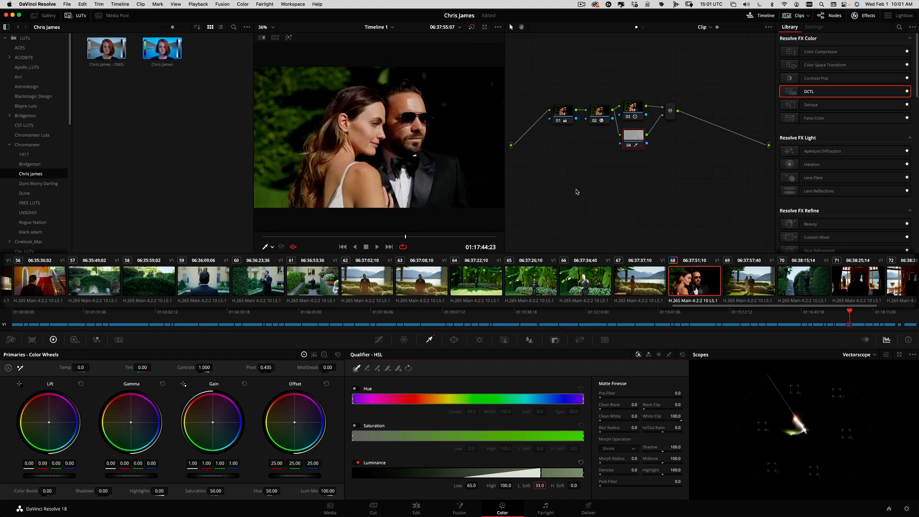
Lower the Gain to 0.84 and raise the Lift to 0.10 on the luminance-qualified node.
left_click(185, 434)
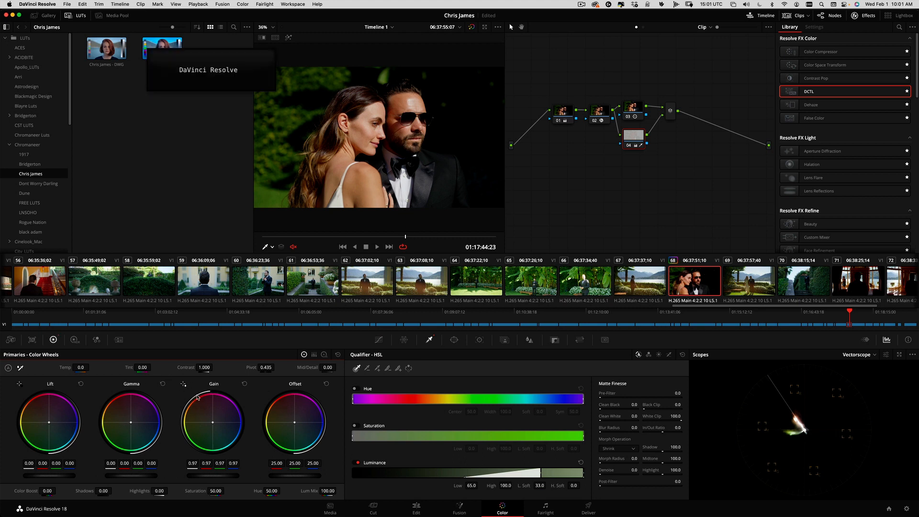
scroll(198, 396, "down", 6)
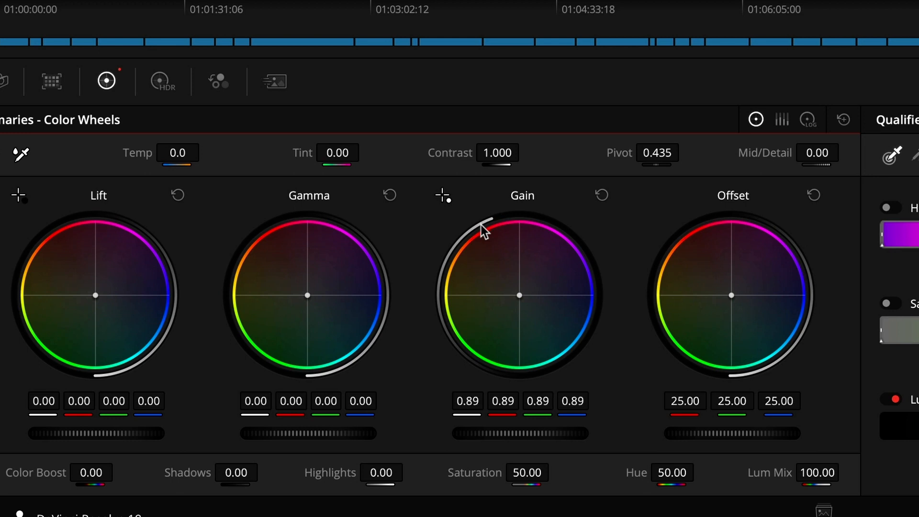
scroll(198, 396, "down", 5)
scroll(481, 225, "down", 6)
scroll(482, 222, "up", 4)
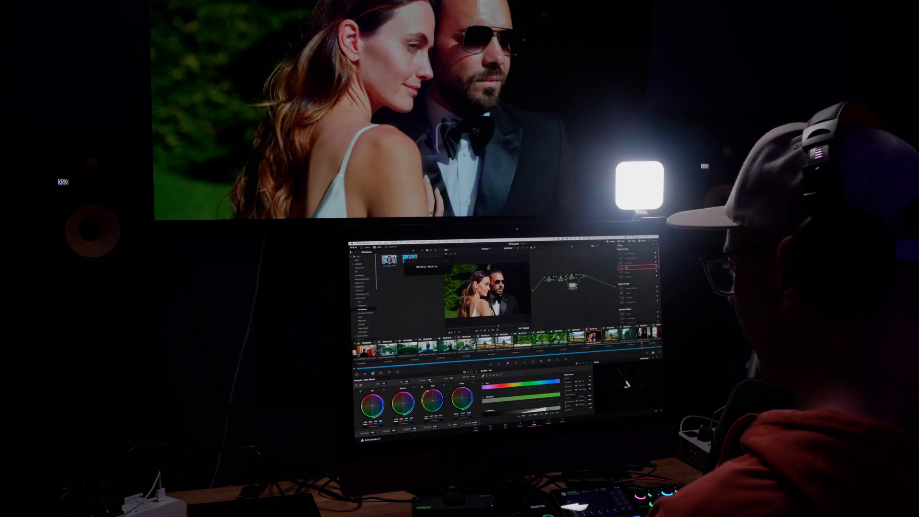
scroll(428, 391, "up", 1)
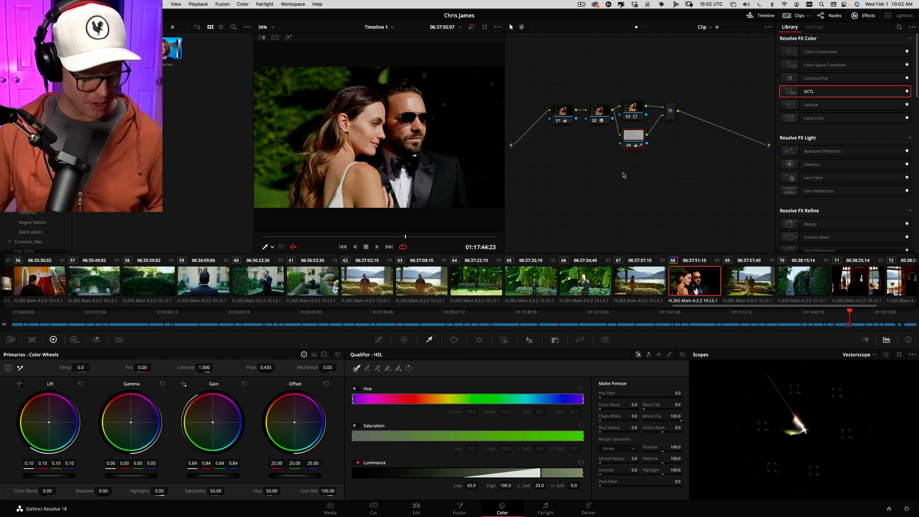
Add another parallel node below the luminance-qualified node, shift the parallel mixer slightly, and make the new node active.
key("alt+l")
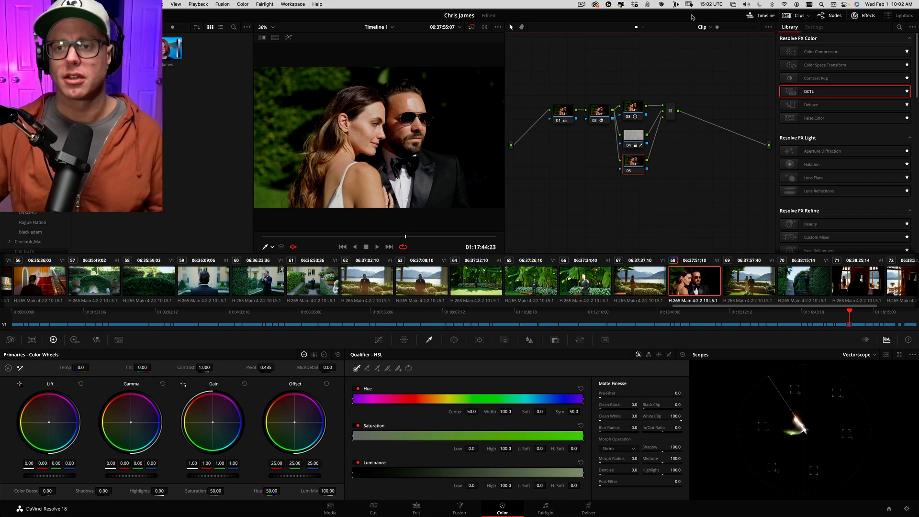
left_click_drag(670, 111, 680, 115)
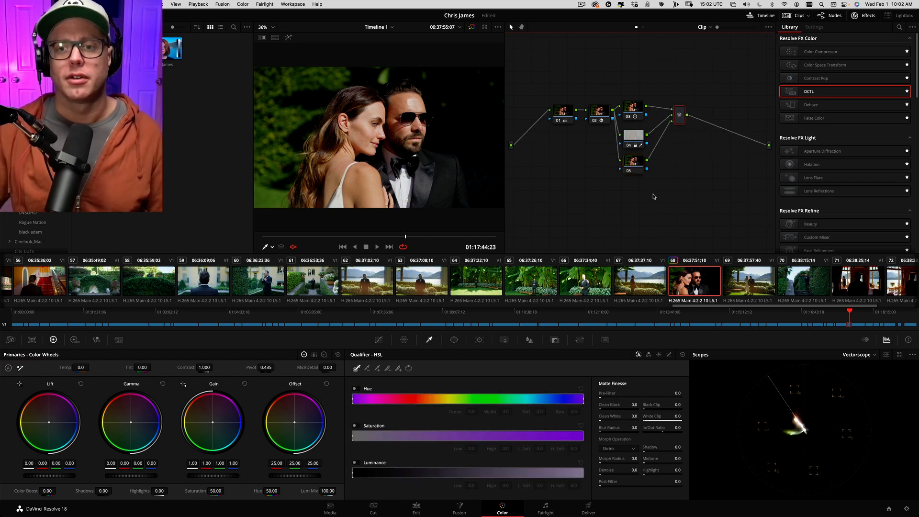
left_click(643, 166)
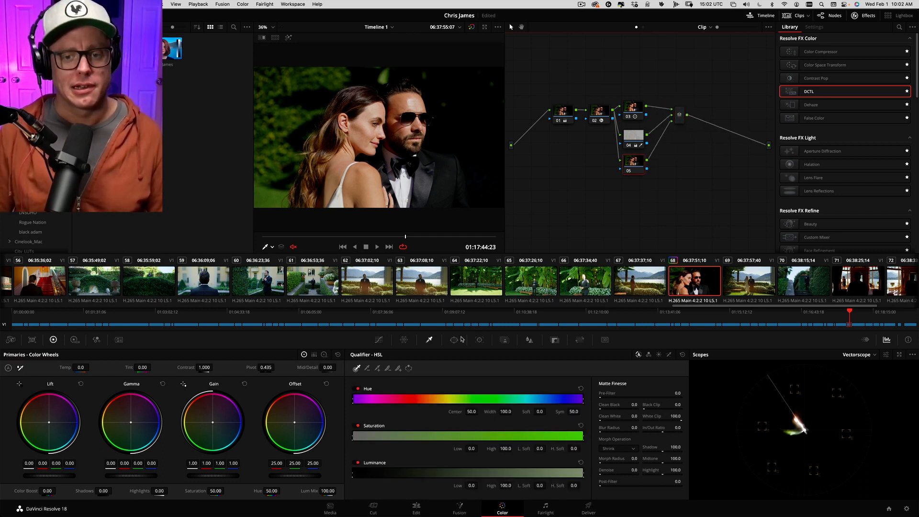
Open the Hue - Saturation Color Warper on the new parallel node and set both grid resolutions to 16.
left_click(378, 340)
left_click(379, 340)
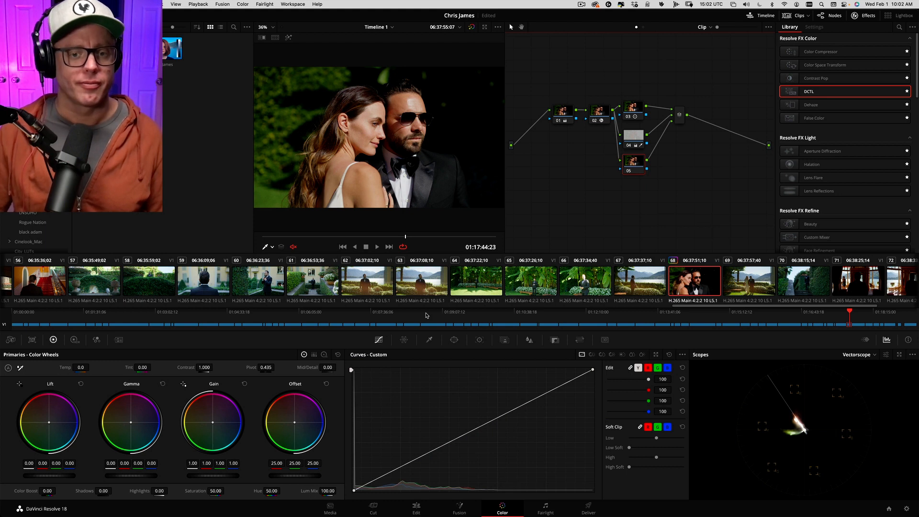
left_click(404, 340)
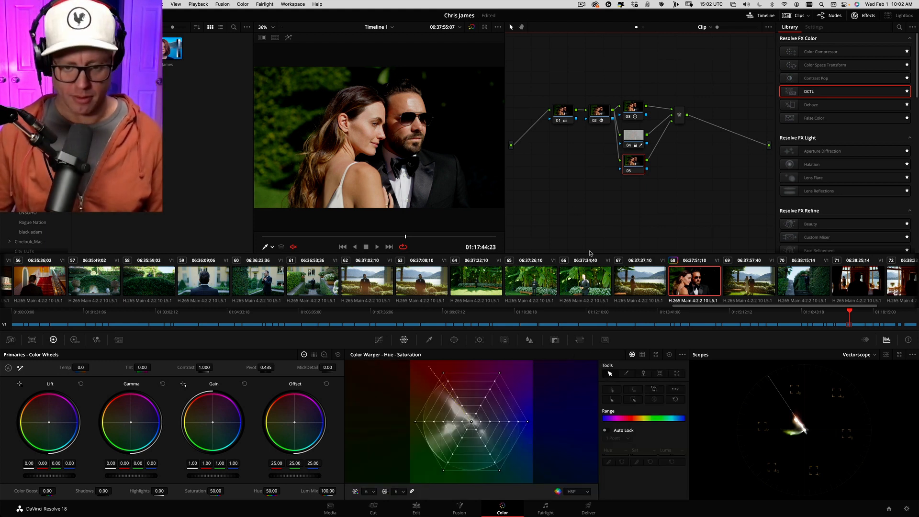
left_click(373, 493)
left_click(368, 474)
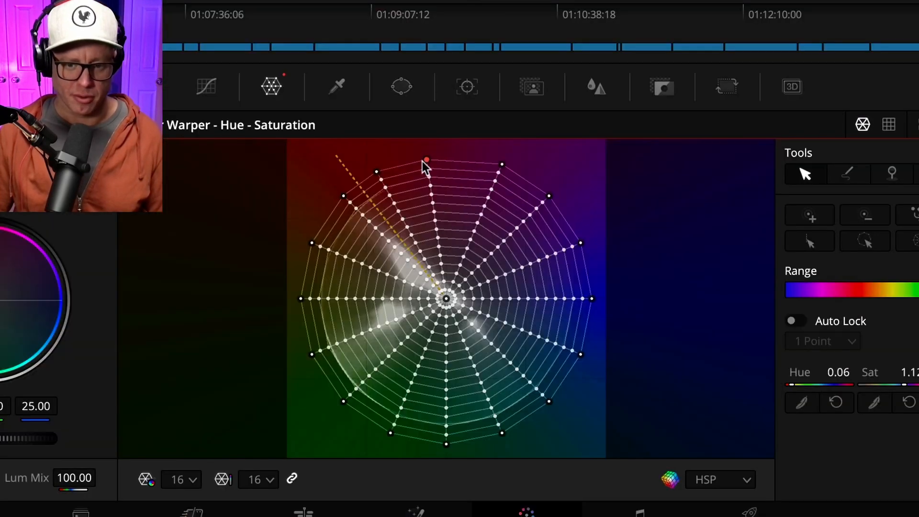
Warp the outer red and magenta points of the hue-saturation grid toward the orange skin tone line.
left_click_drag(424, 161, 397, 166)
left_click(501, 165)
left_click_drag(500, 165, 426, 176)
mouse_move(344, 196)
left_mouse_down()
mouse_move(354, 201)
mouse_move(328, 226)
mouse_move(348, 207)
mouse_move(343, 202)
left_mouse_up()
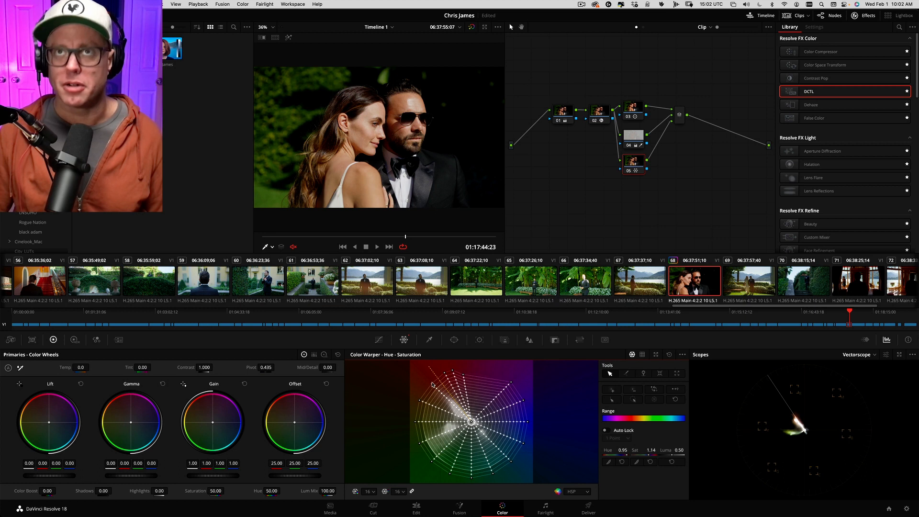
Pull the outer yellow and green warper points inward, and gather the cyan, blue and purple points together toward teal-blue.
mouse_move(433, 383)
left_mouse_down()
mouse_move(414, 450)
mouse_move(448, 476)
mouse_move(442, 443)
left_mouse_up()
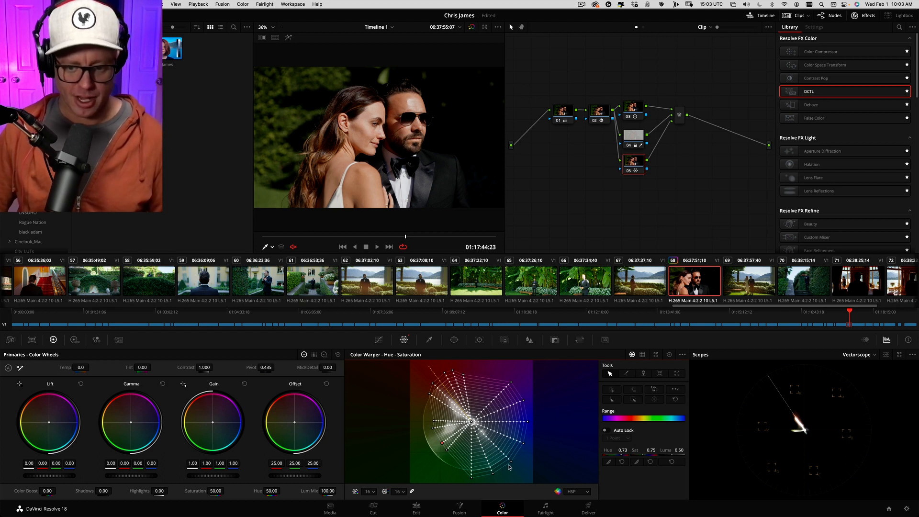
left_click_drag(523, 443, 527, 425)
left_click_drag(525, 421, 527, 423)
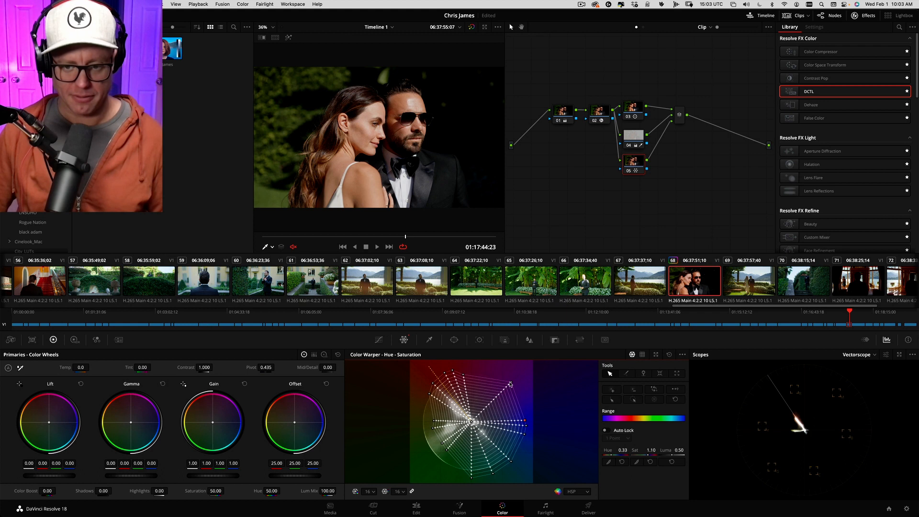
left_click_drag(511, 385, 524, 412)
left_click_drag(512, 463, 520, 451)
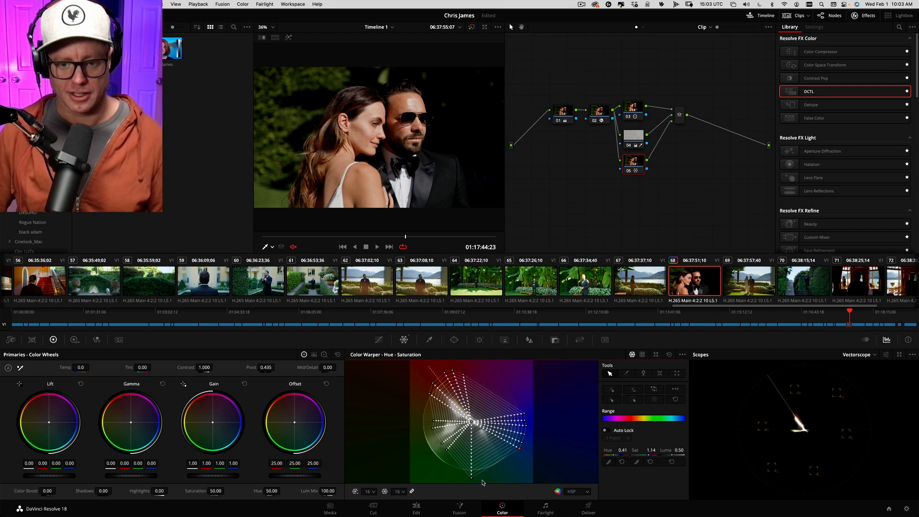
left_click_drag(472, 479, 517, 455)
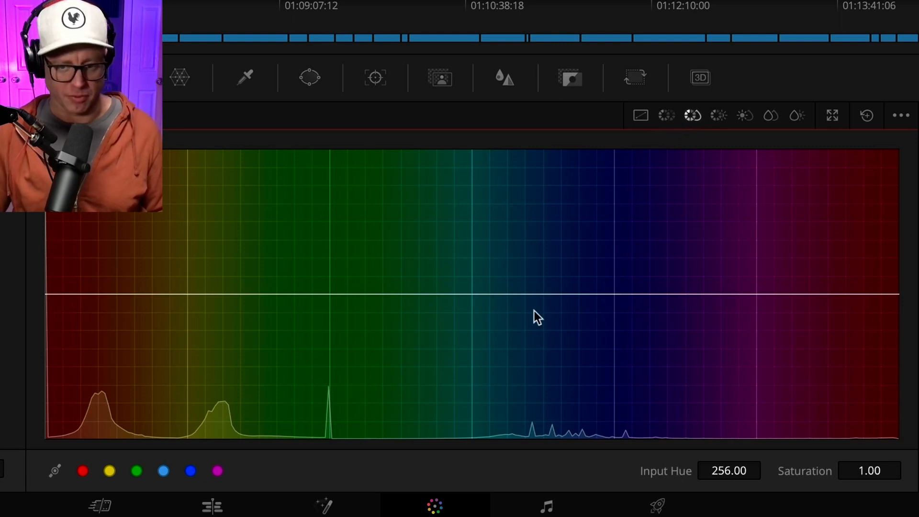
On a new parallel node, raise the whole Hue Vs Sat curve to a saturation of 1.11 and lower the whole Hue Vs Lum curve.
mouse_move(462, 295)
left_mouse_down()
mouse_move(464, 268)
mouse_move(465, 293)
mouse_move(471, 279)
left_mouse_up()
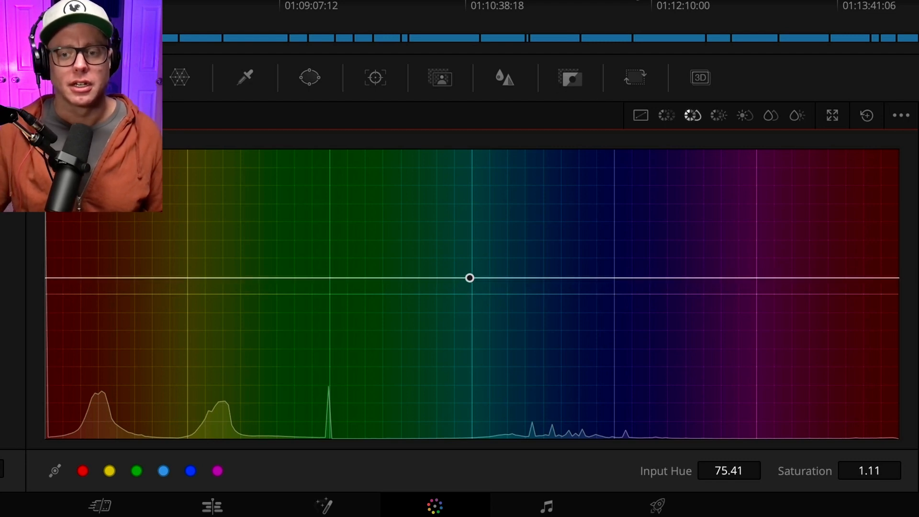
left_click(721, 115)
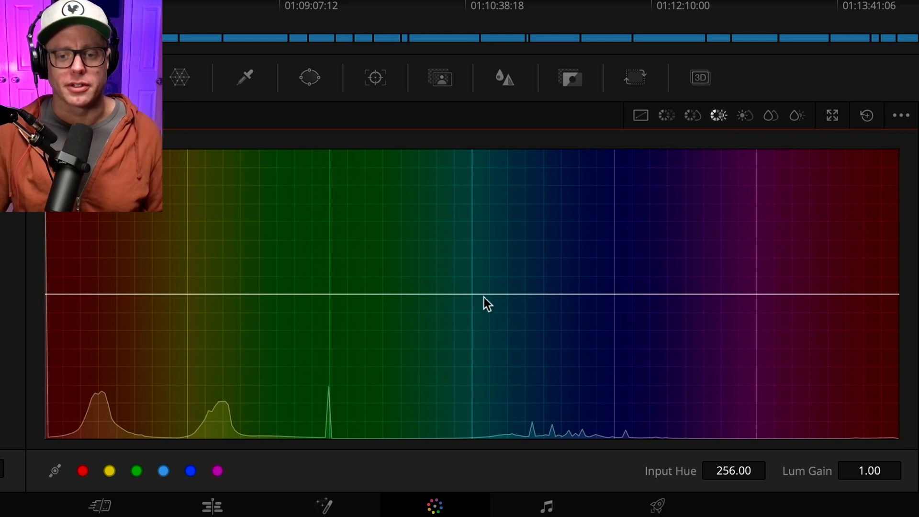
left_click_drag(476, 299, 462, 359)
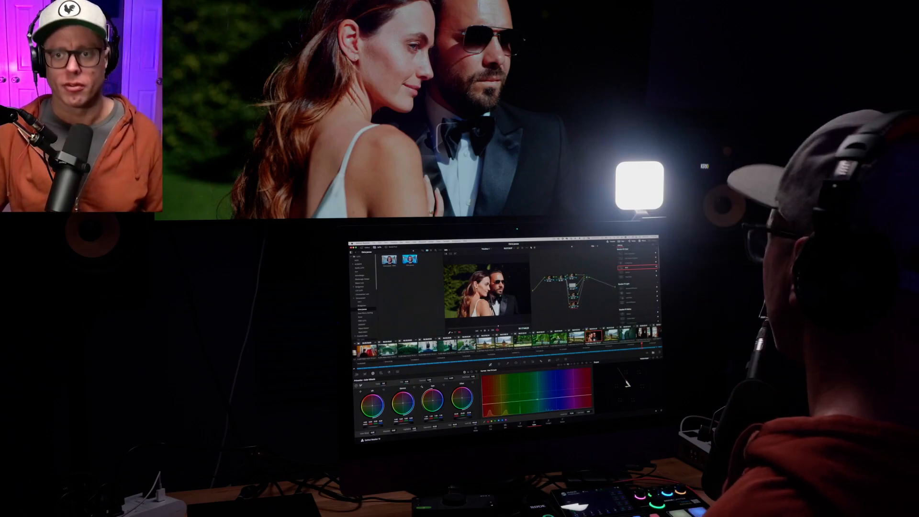
Roll off the Lum Vs Sat curve to a saturation of 0.00 at both the black and white ends.
left_click(571, 364)
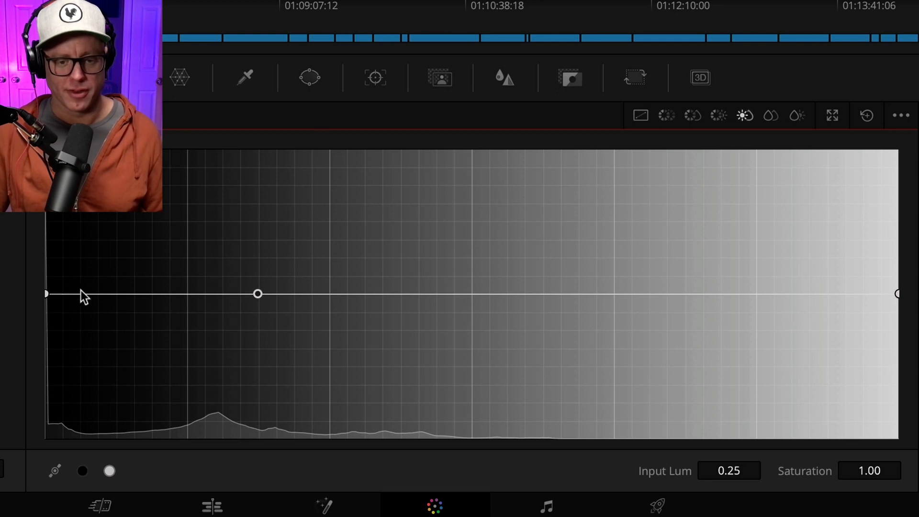
left_click_drag(48, 295, 54, 512)
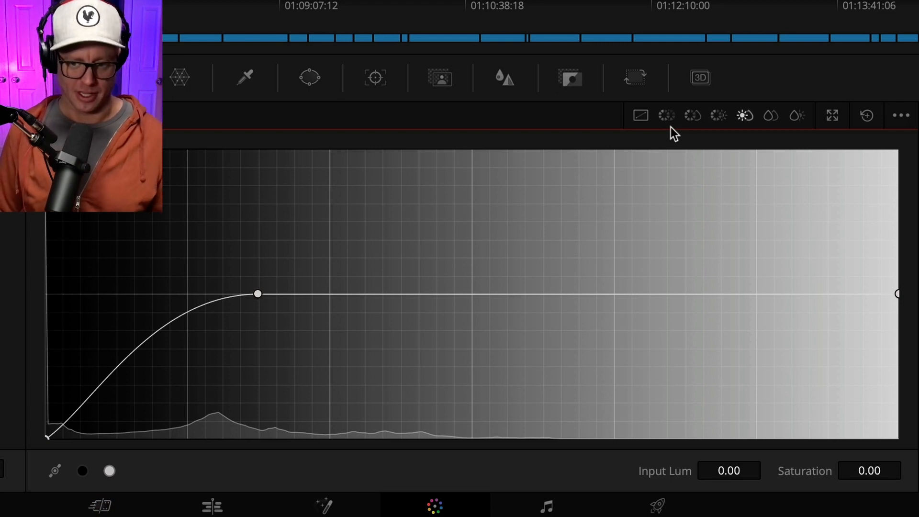
left_click(108, 471)
left_click_drag(898, 295, 895, 465)
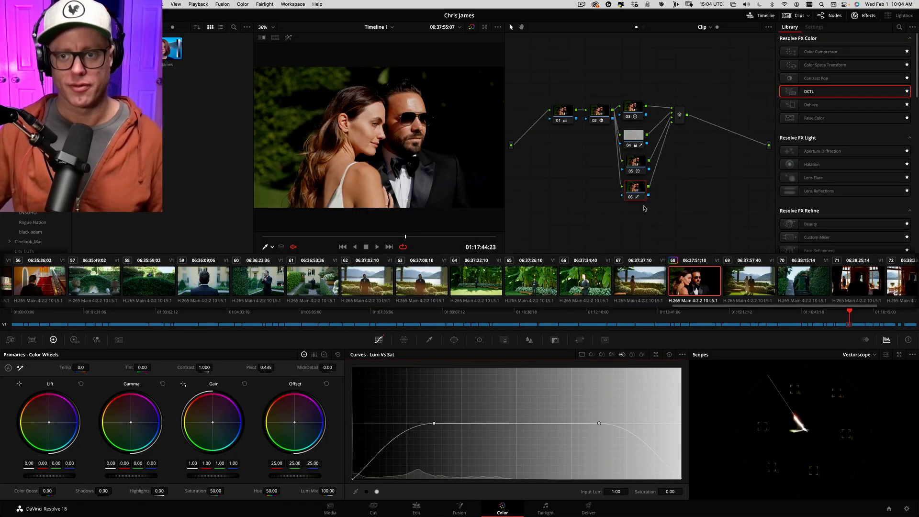
Space out the parallel nodes and their mixer in the node graph, and compare the image with all grades bypassed and enabled.
left_click(633, 106)
left_click_drag(681, 122, 676, 153)
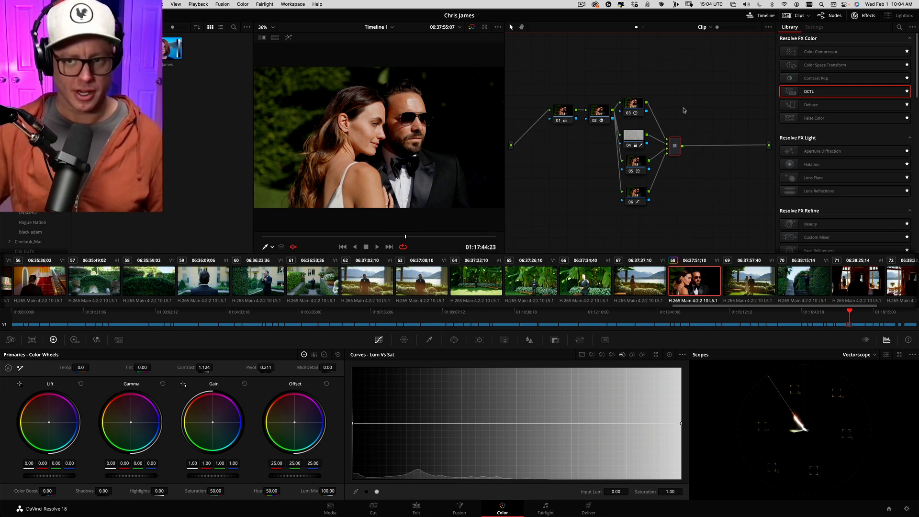
left_click(472, 27)
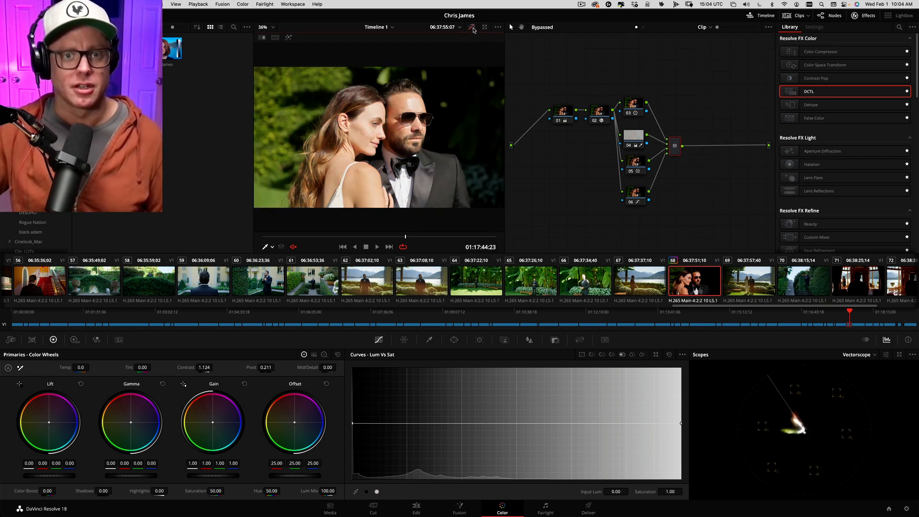
left_click(471, 27)
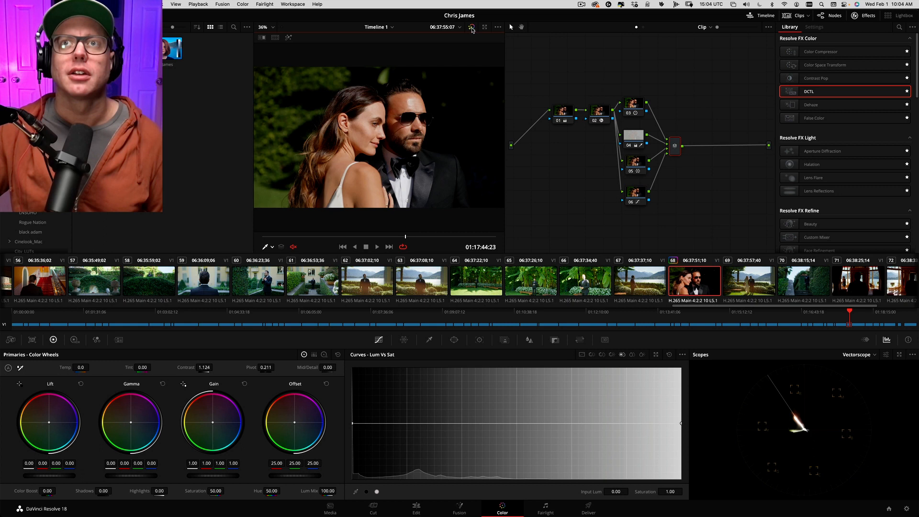
left_click(472, 27)
left_click(472, 28)
Add a serial node after the parallel mixer, audition the Dune LUTs on it, and apply Dune_08 - DWG.
left_click(636, 107)
left_click_drag(672, 152, 672, 153)
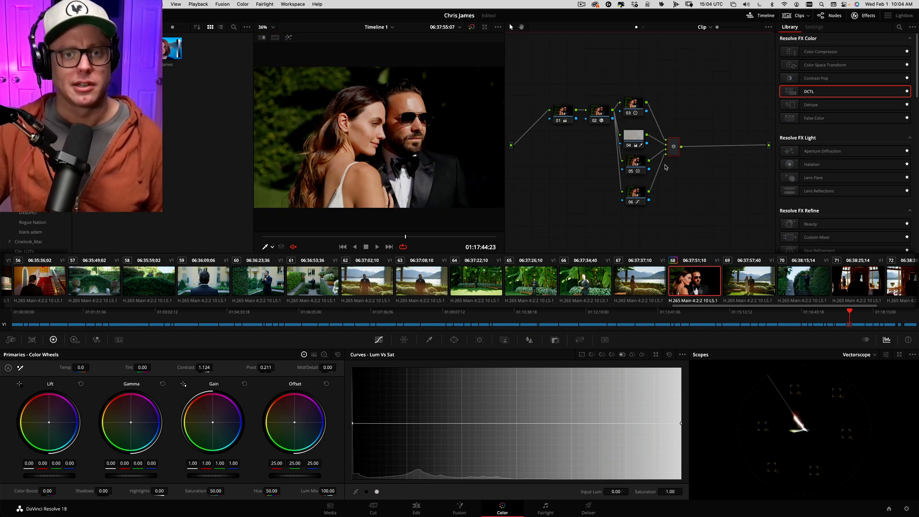
key("alt+s")
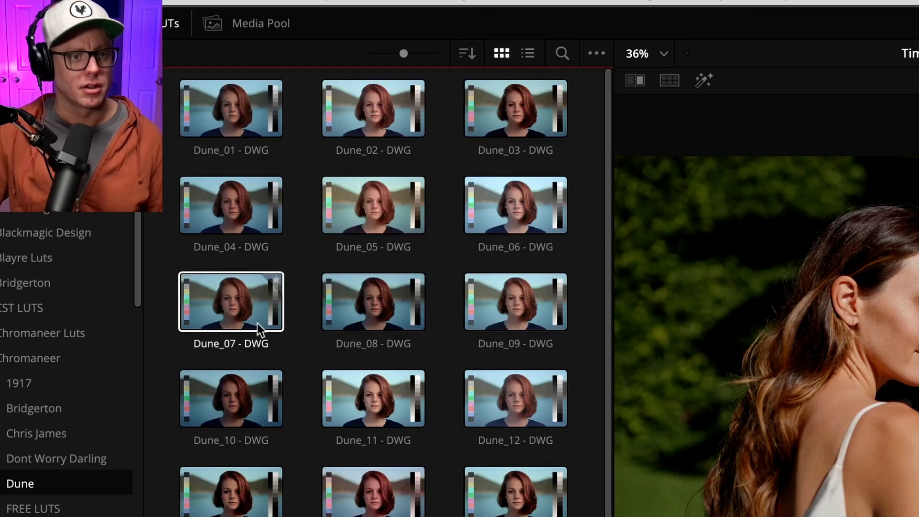
double_click(226, 314)
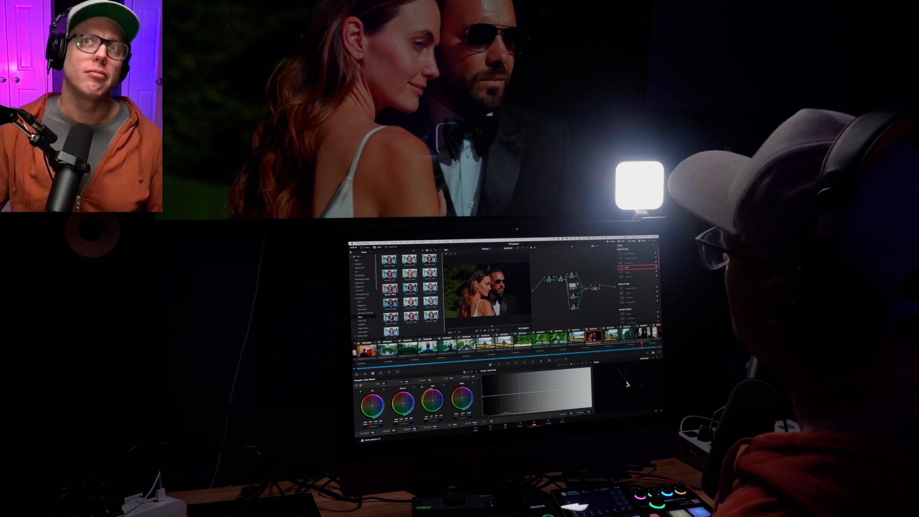
left_click(410, 273)
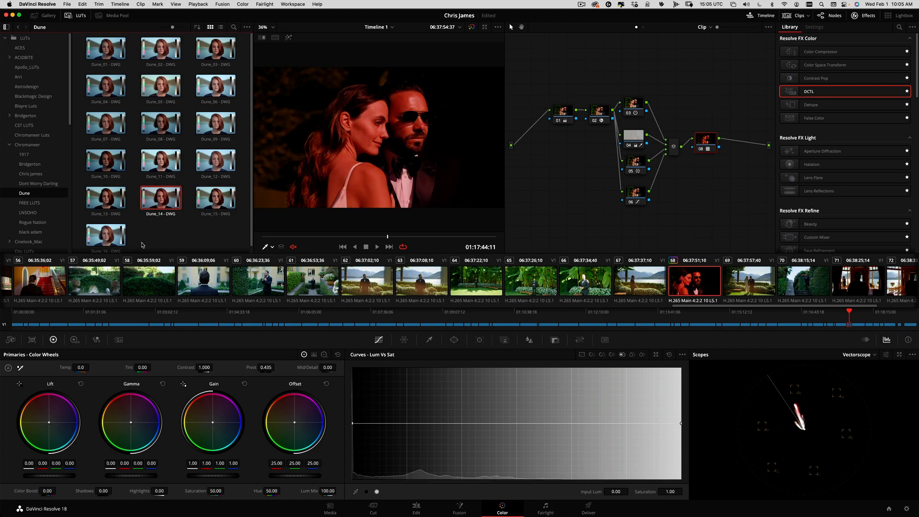
double_click(123, 225)
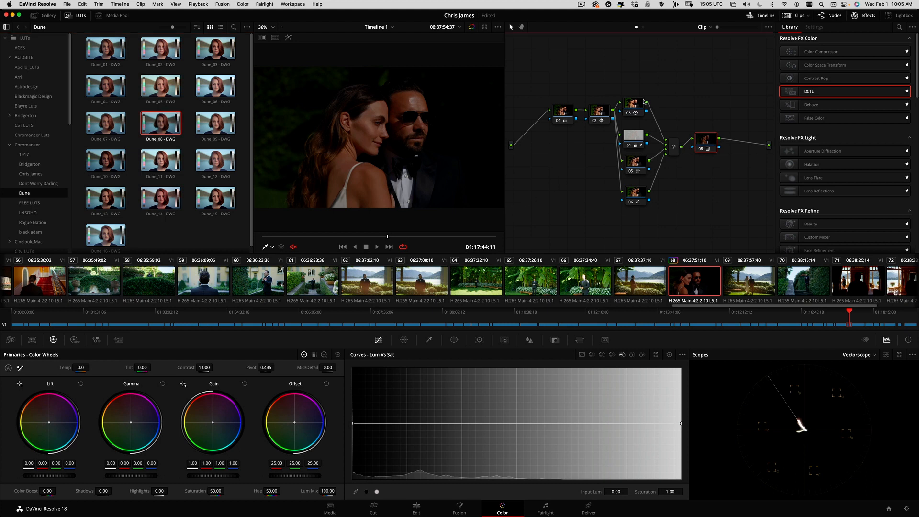
Add a serial node before the Primary Offset node and place it just below that node in the graph.
left_click(564, 114)
left_click_drag(711, 145, 710, 151)
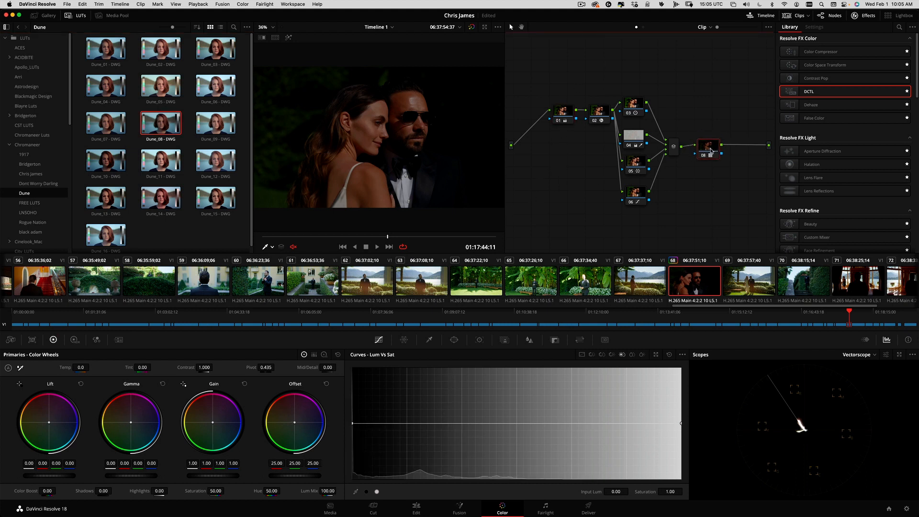
left_click(563, 114)
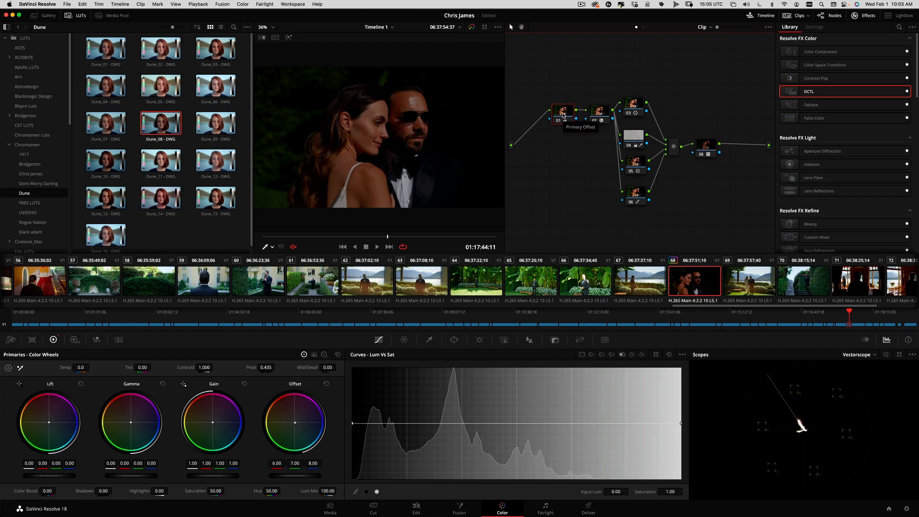
key("shift+s")
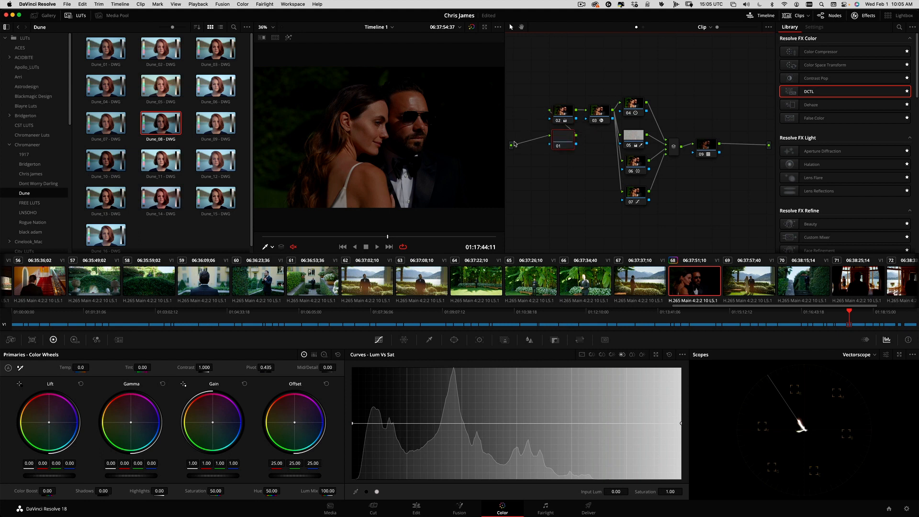
left_click_drag(561, 142, 556, 153)
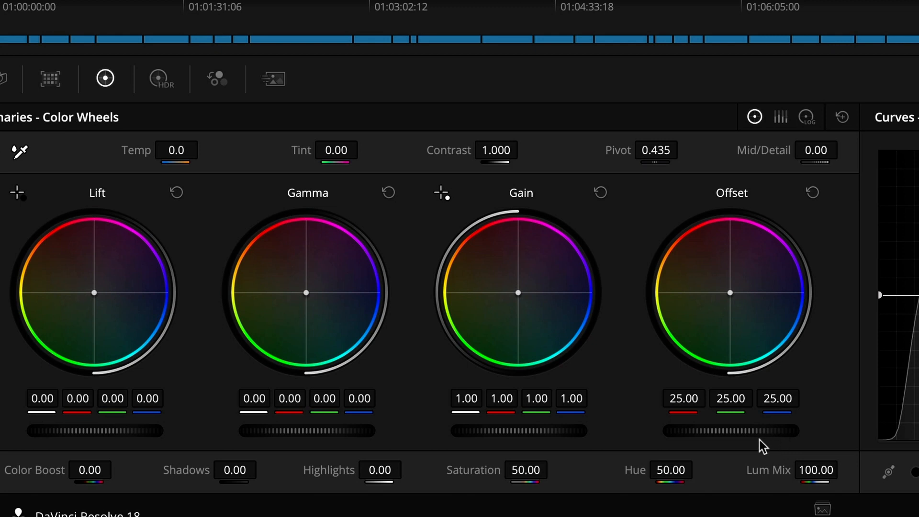
Brighten the image on the new first node by raising all three Offset channels to 37.00.
scroll(760, 441, "up", 4)
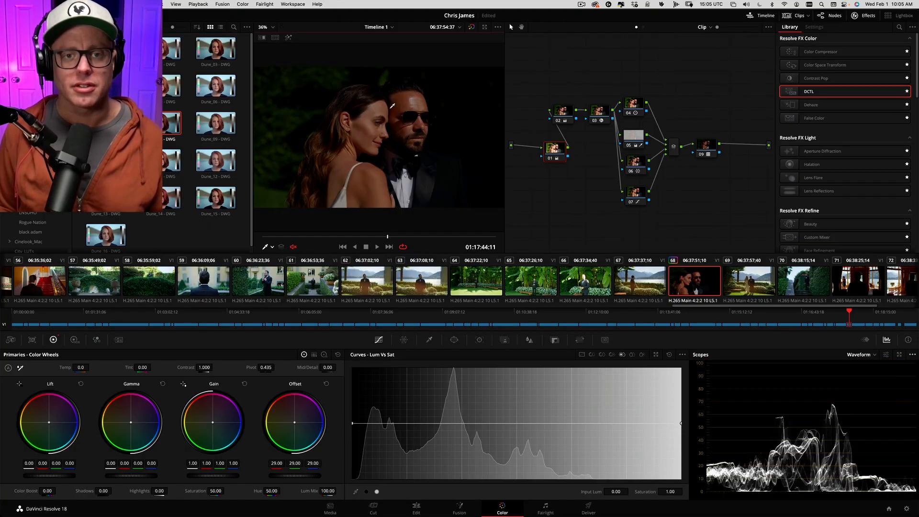
key("plus")
key("plus")
key("plus")
key("plus")
key("plus")
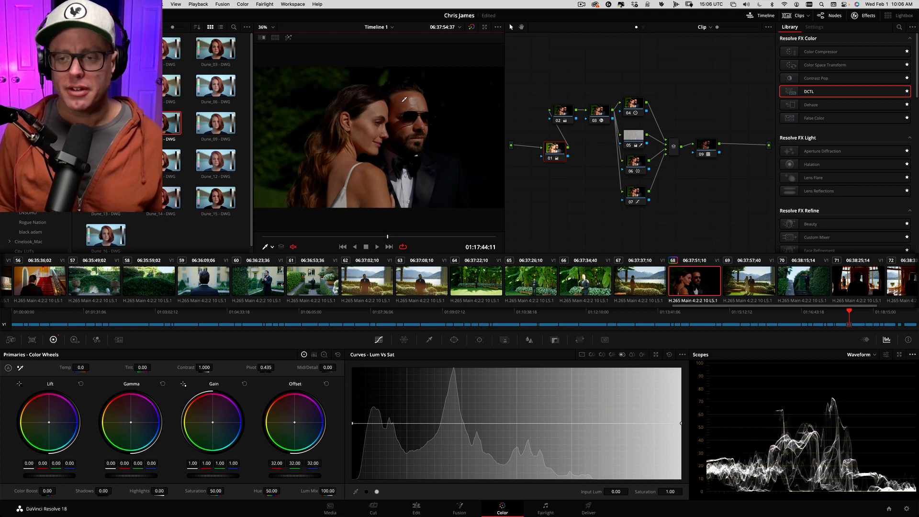
key("plus")
key("plus")
key("plus")
key("plus")
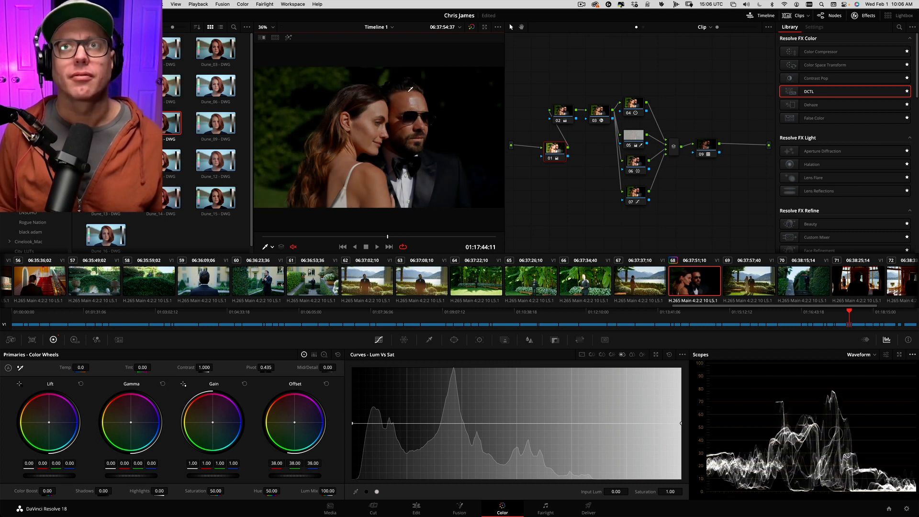
key("minus")
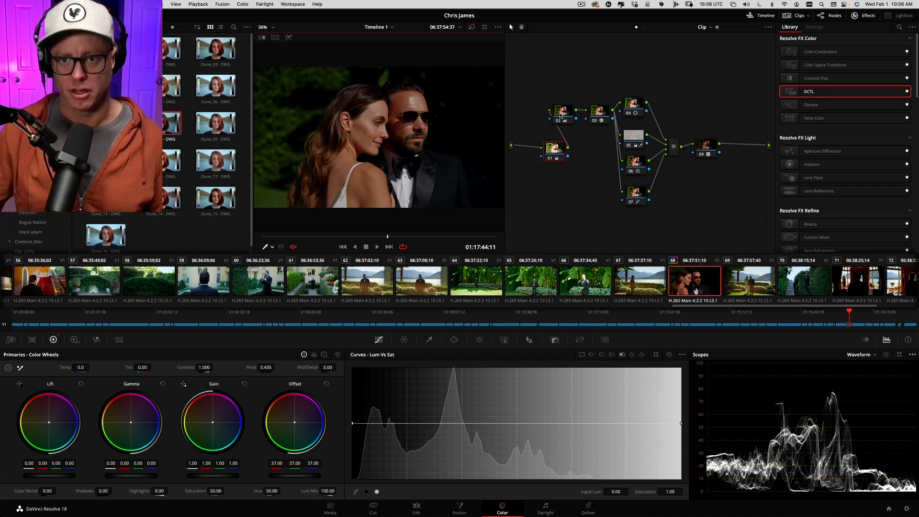
Add a serial node ahead of the brightened first node and apply a DCTL effect set to Master Tone on it.
left_click(561, 115)
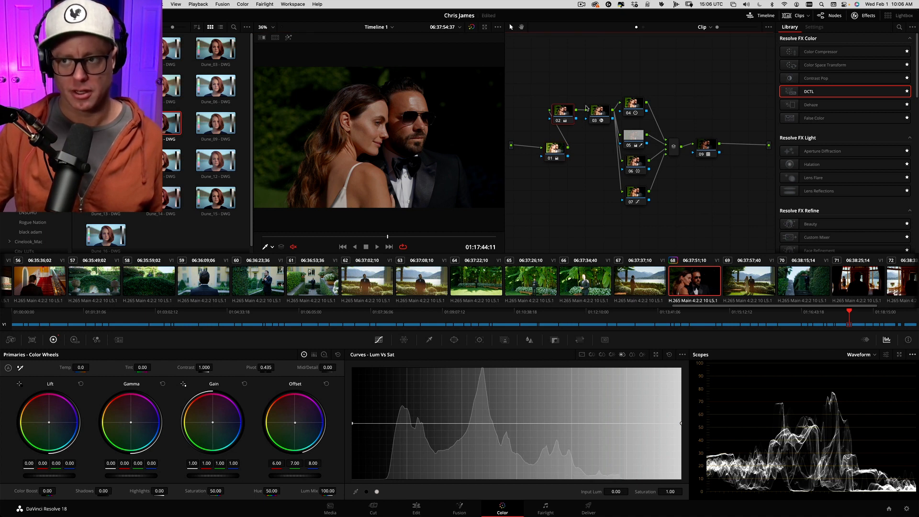
left_click(599, 118)
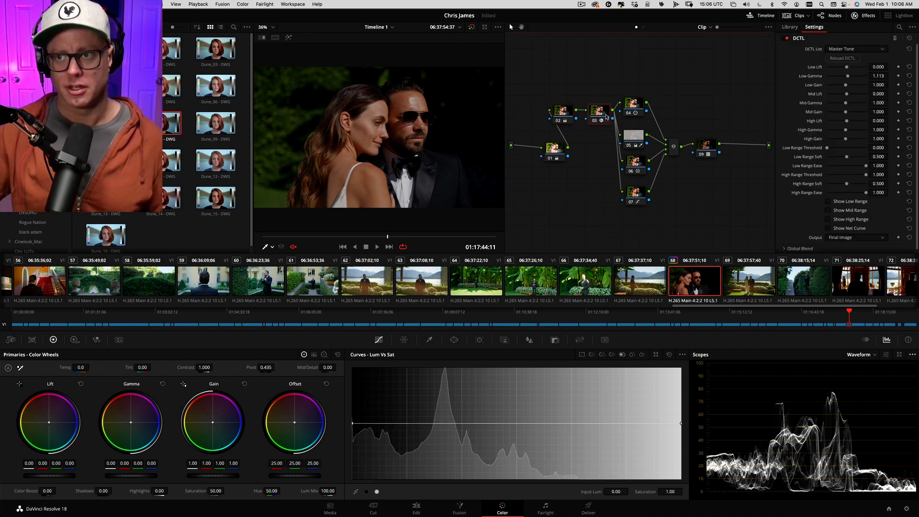
left_click(562, 143)
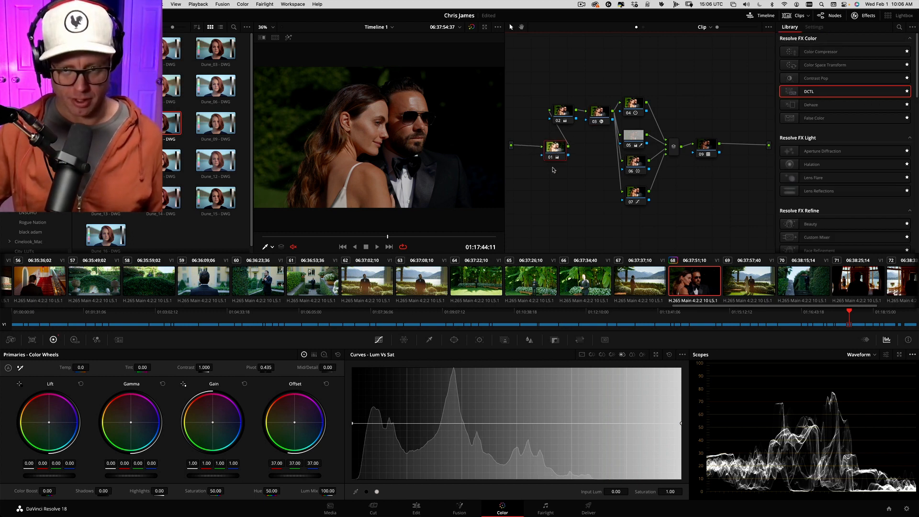
key("shift+s")
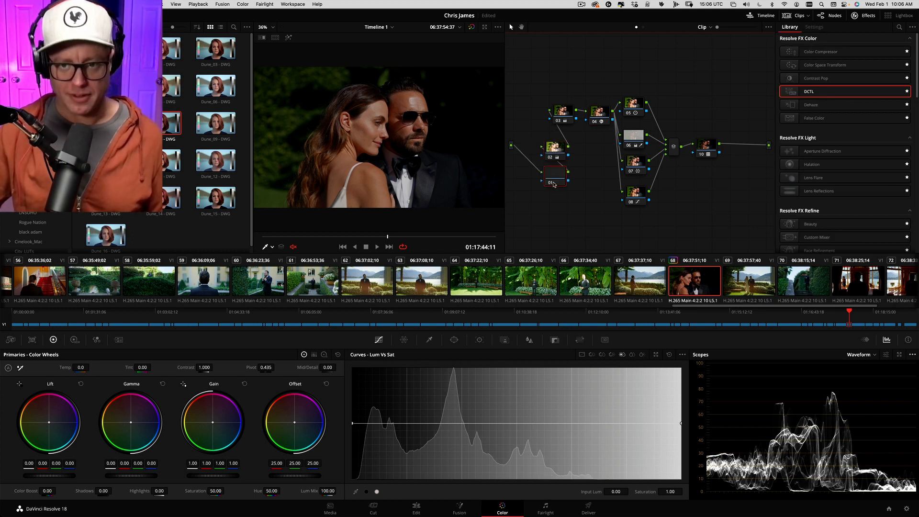
left_click_drag(810, 92, 553, 178)
left_click(856, 48)
left_click(845, 91)
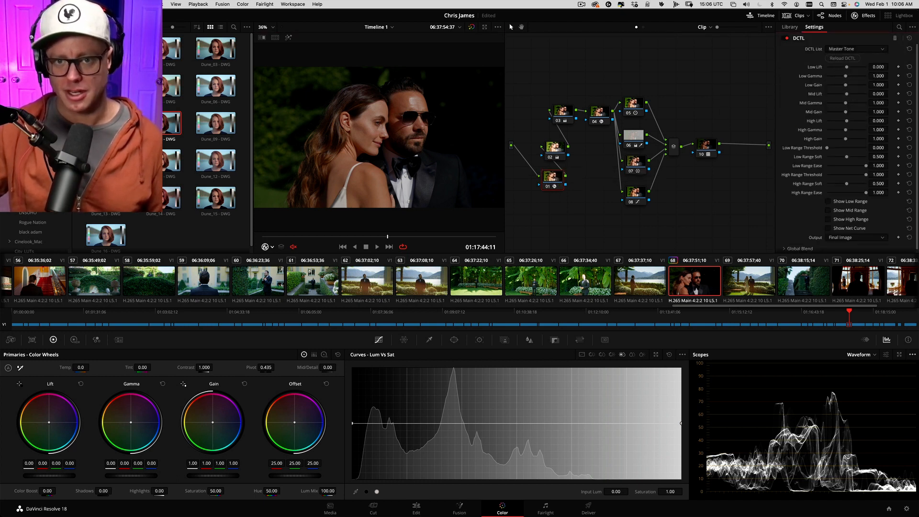
Try raising the Low Gamma of the new Master Tone DCTL, and return it to 1.000.
left_click_drag(891, 75, 917, 80)
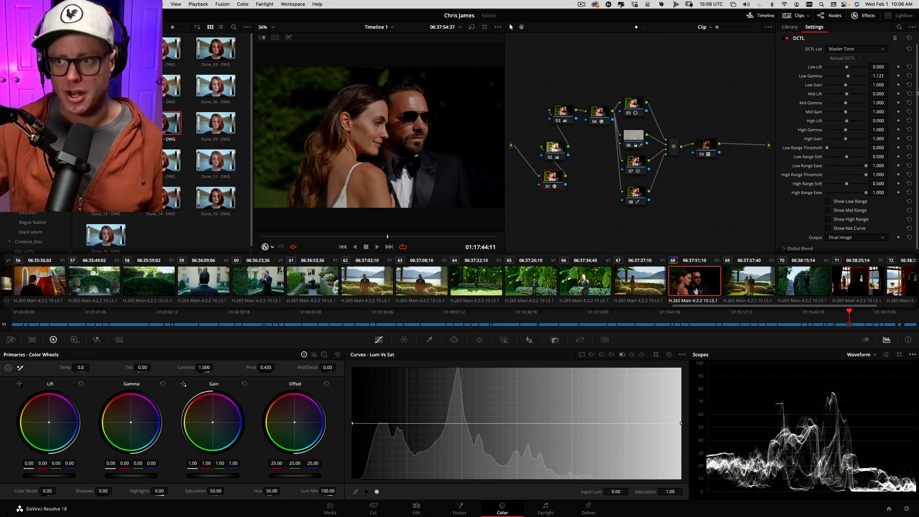
mouse_move(878, 76)
left_mouse_down()
mouse_move(917, 79)
mouse_move(891, 76)
left_mouse_up()
left_click_drag(853, 78, 847, 79)
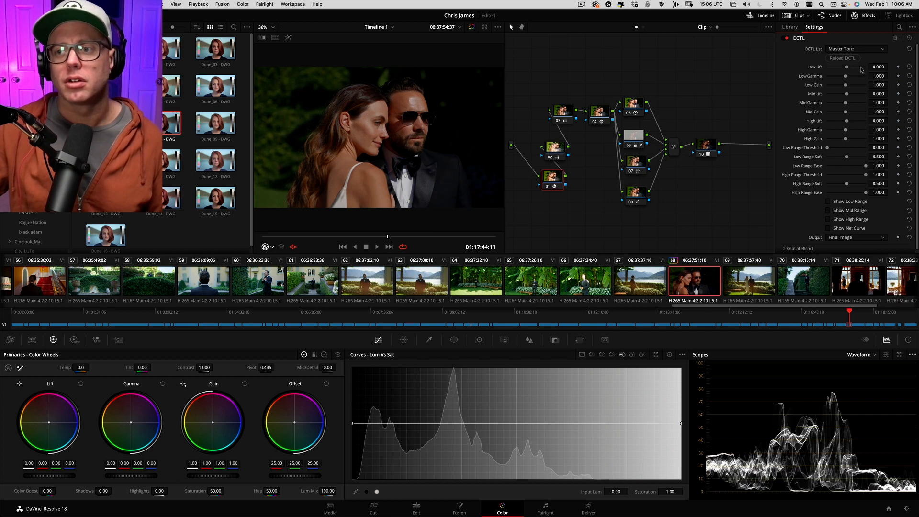
Shape the Master Tone DCTL with Low Lift 0.064 and Low Gain 0.694, and raise Mid Gamma to about 1.10.
left_click_drag(846, 69, 866, 72)
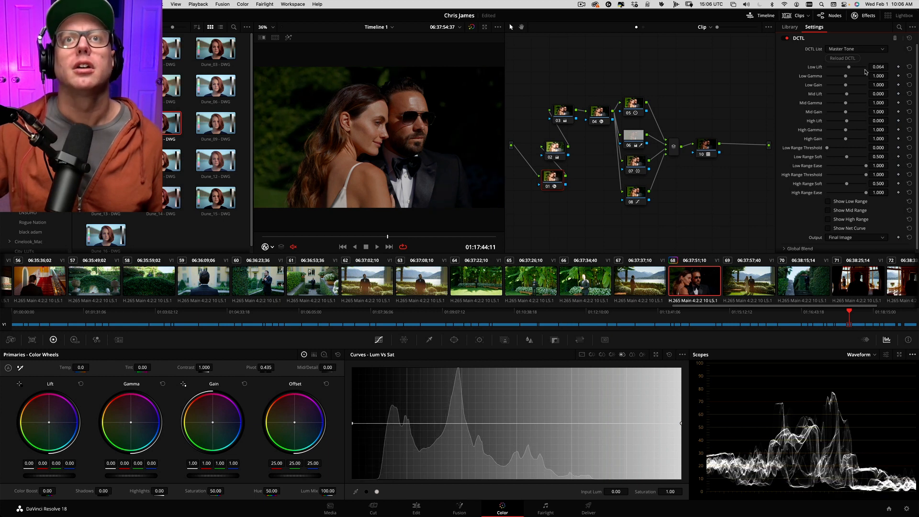
left_click(879, 66)
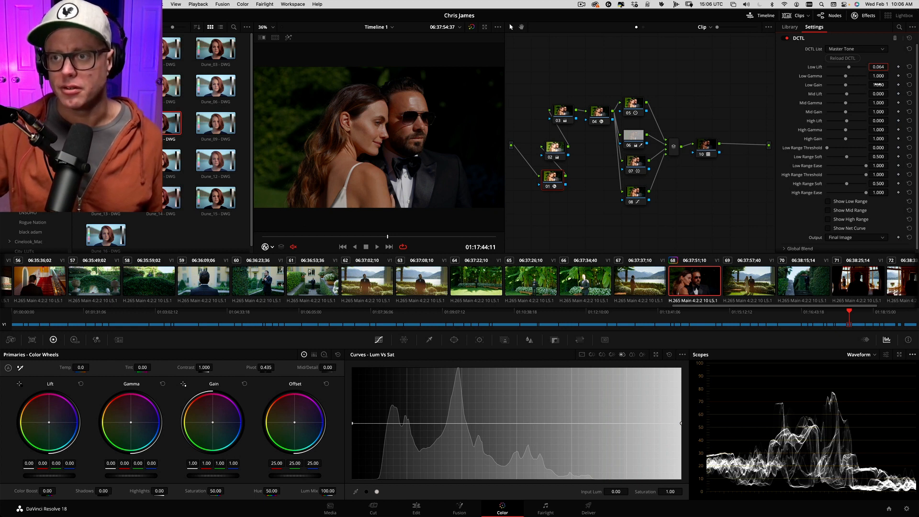
left_click_drag(846, 85, 839, 85)
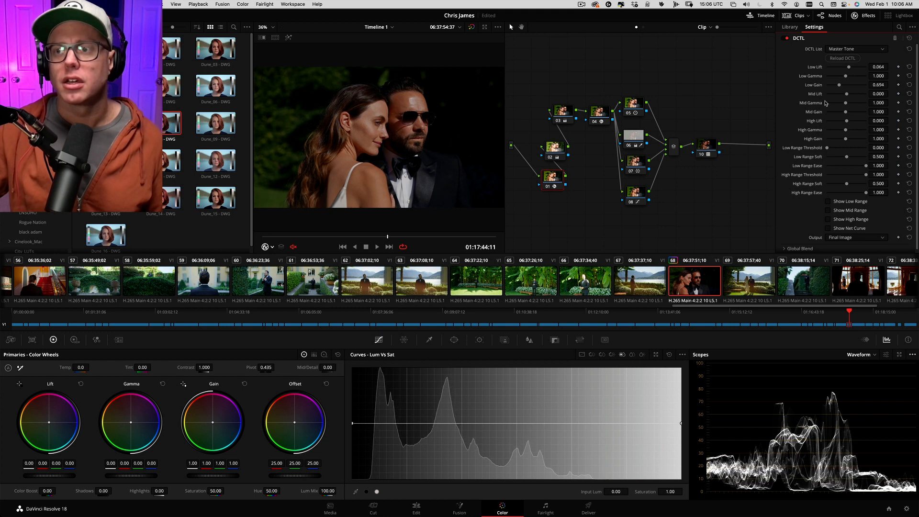
left_click_drag(876, 104, 888, 102)
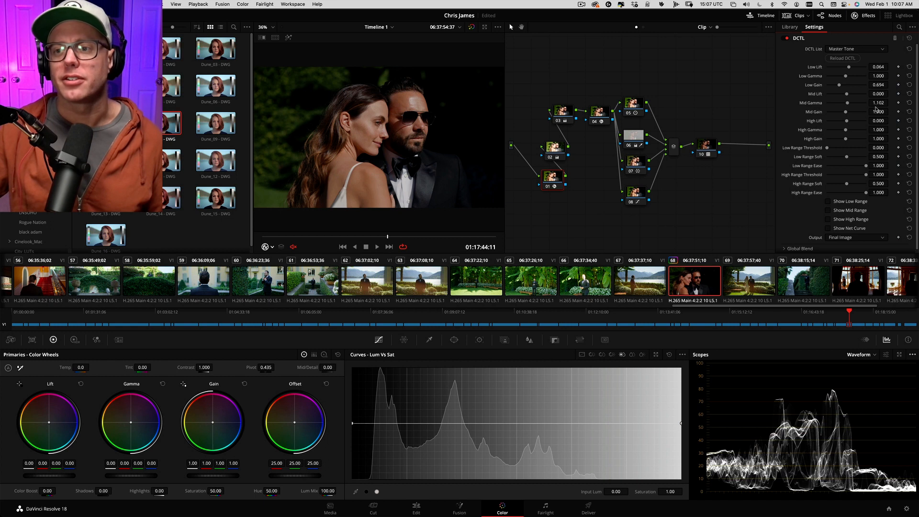
mouse_move(877, 103)
left_mouse_down()
mouse_move(886, 95)
mouse_move(870, 96)
left_mouse_up()
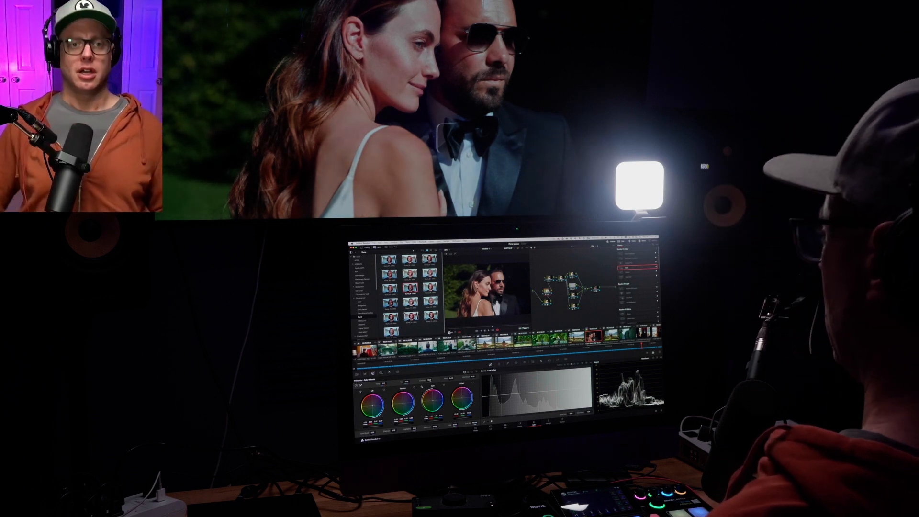
Play and scrub the graded clip in full-screen view to review the look, and return to the color workspace.
key("super+f")
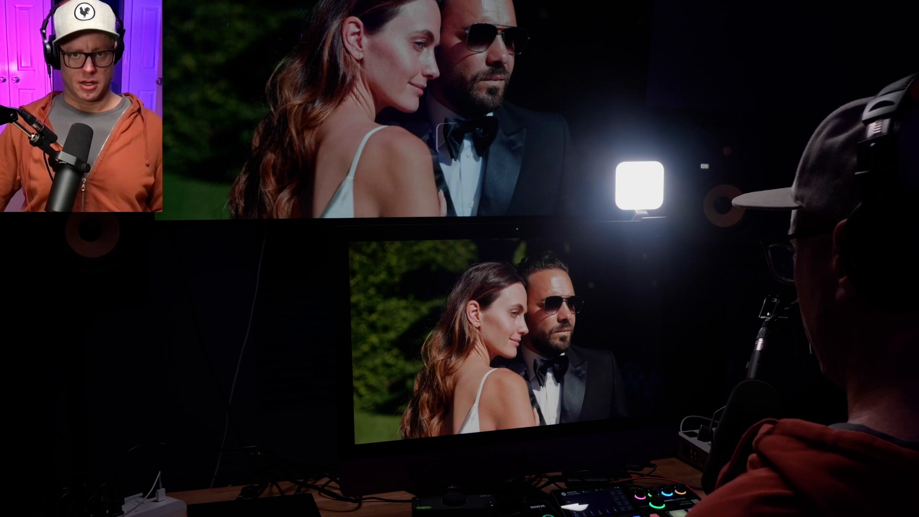
key("space")
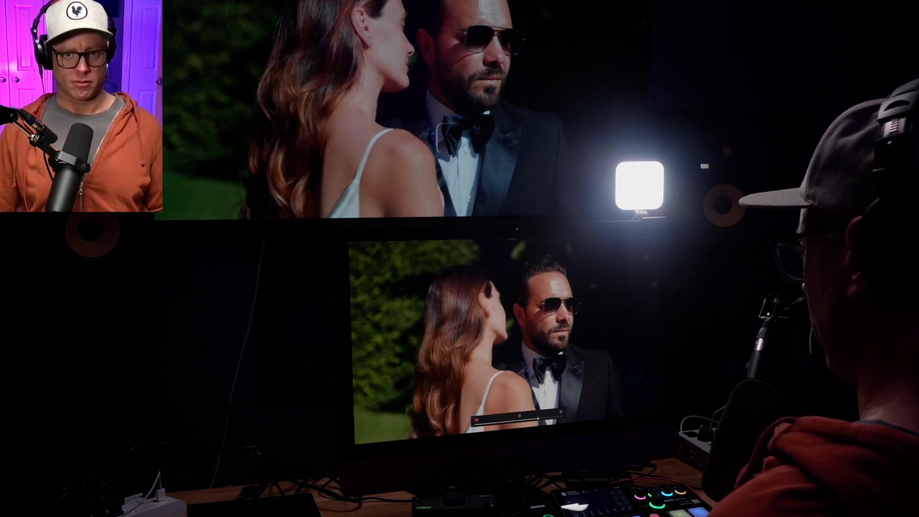
left_click_drag(539, 419, 517, 421)
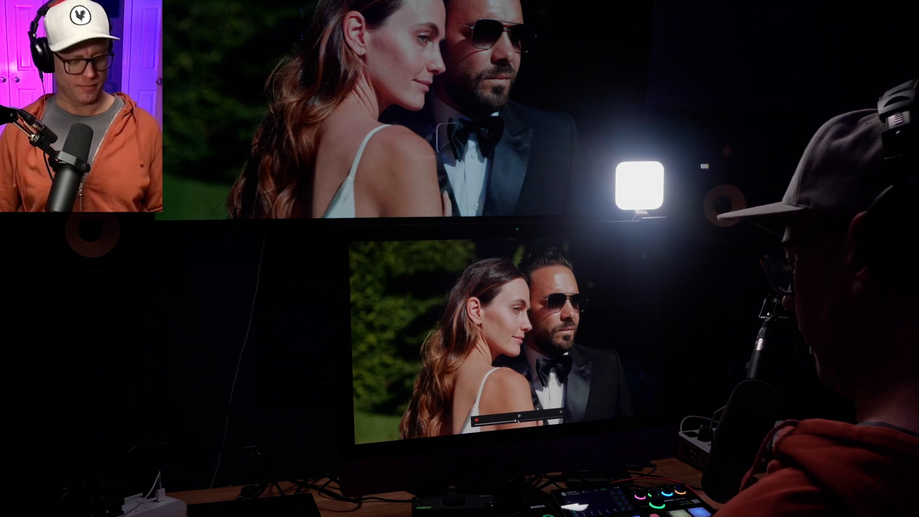
key("Escape")
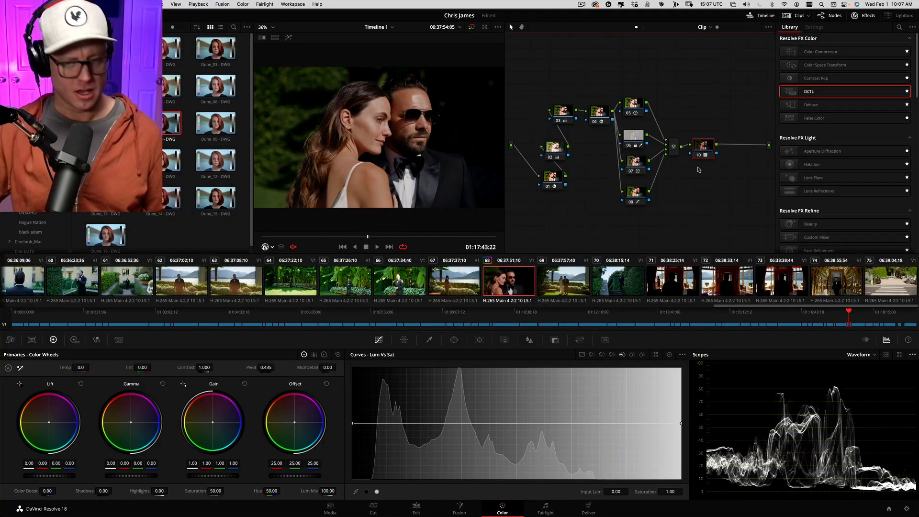
Add a serial node after the LUT node and limit its HSL qualifier to luminance by disabling hue and saturation.
key("alt+s")
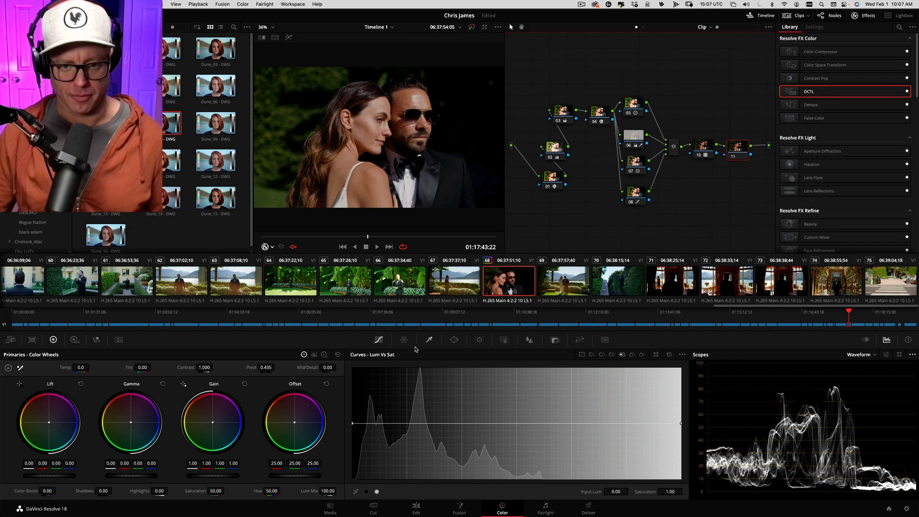
left_click(430, 341)
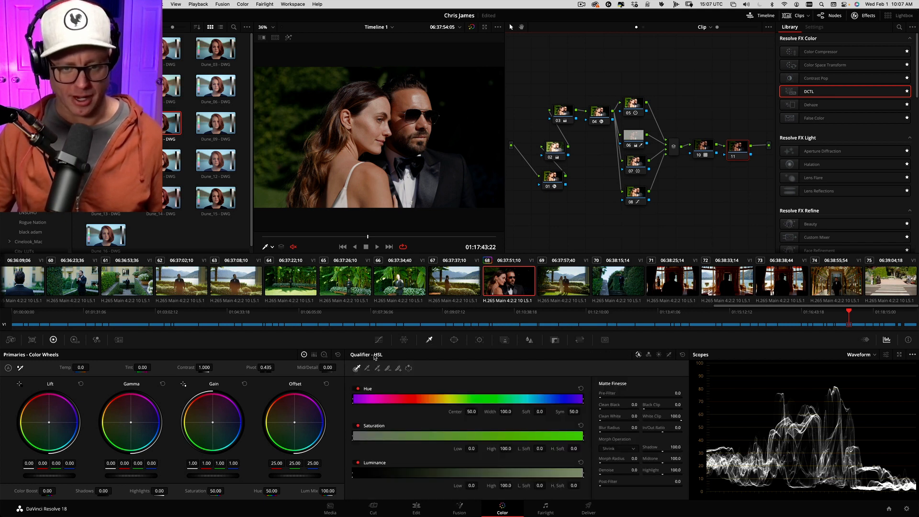
left_click(358, 426)
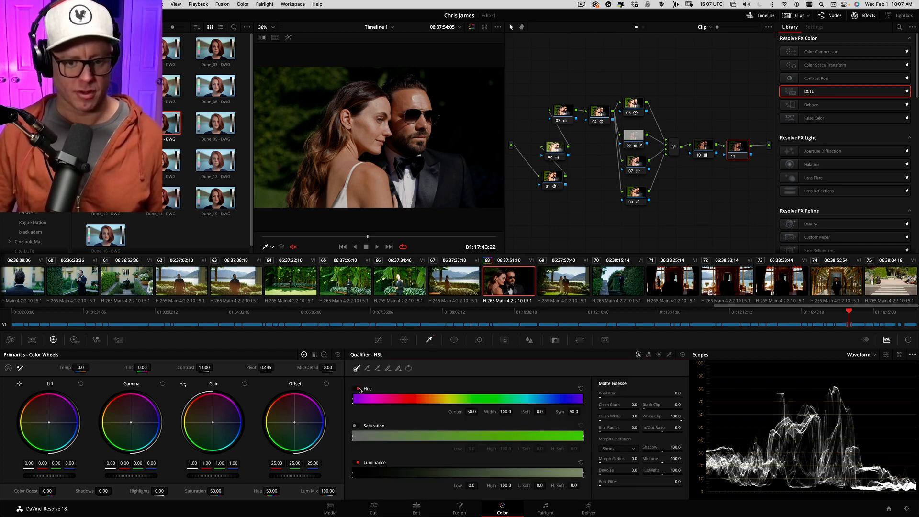
left_click(357, 389)
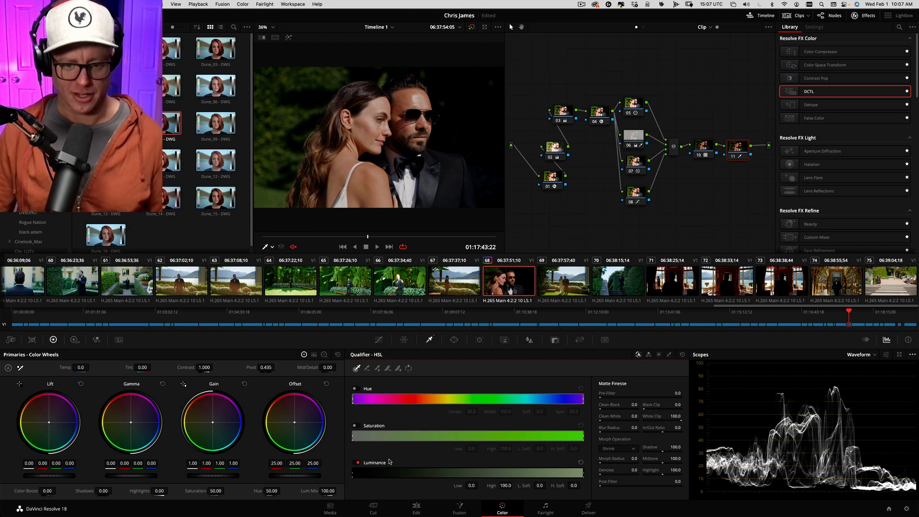
Key the darker tones with luminance High 60.0 and H. Soft 33.0, check the highlighted matte, and lower High to 50.1.
double_click(506, 485)
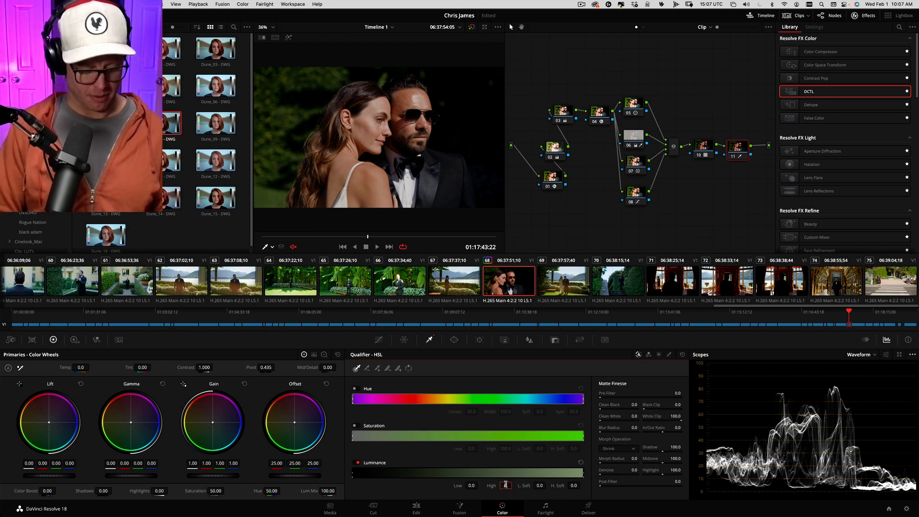
key("Return")
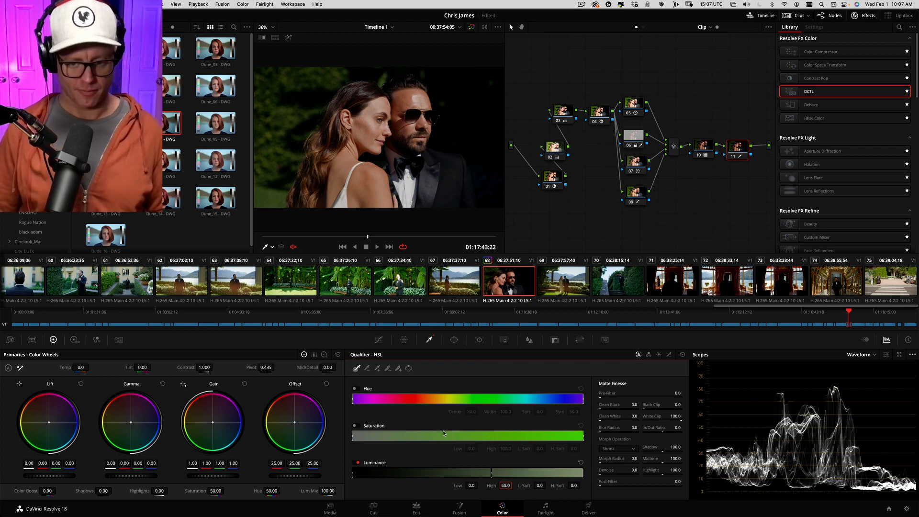
type("3")
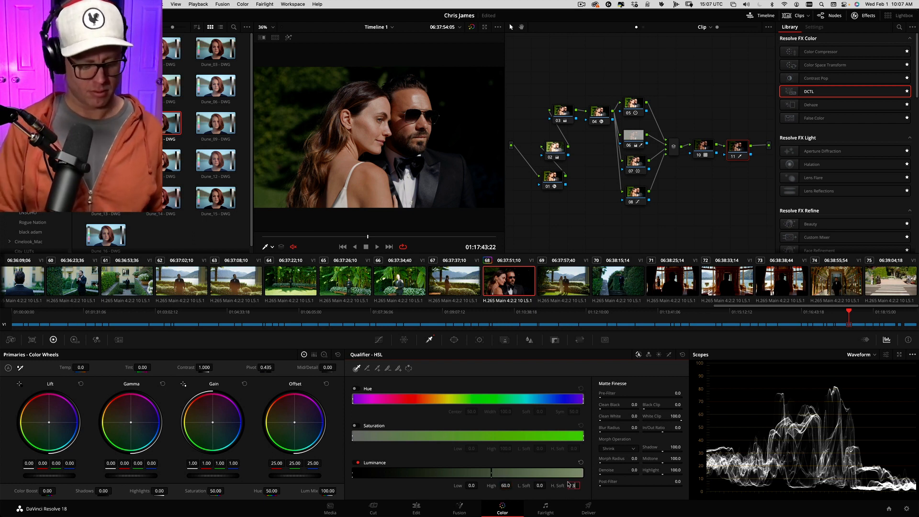
type("3")
key("Return")
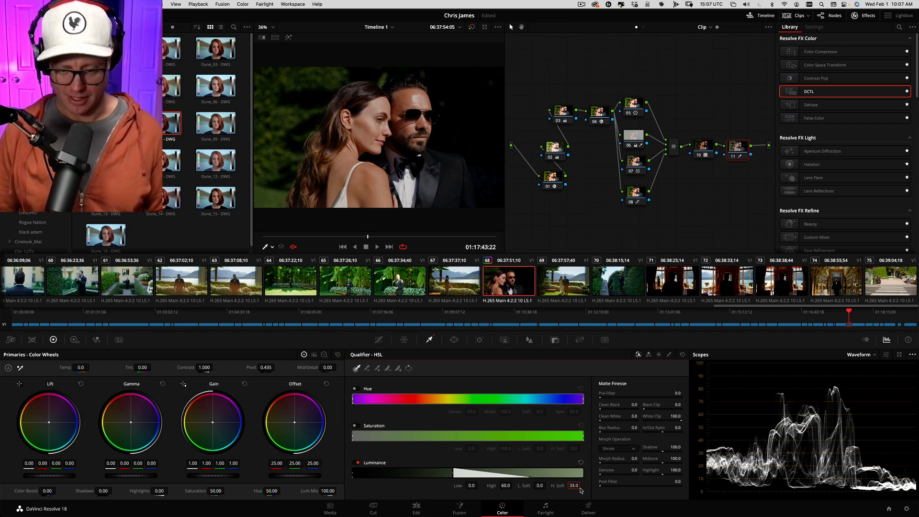
key("shift+h")
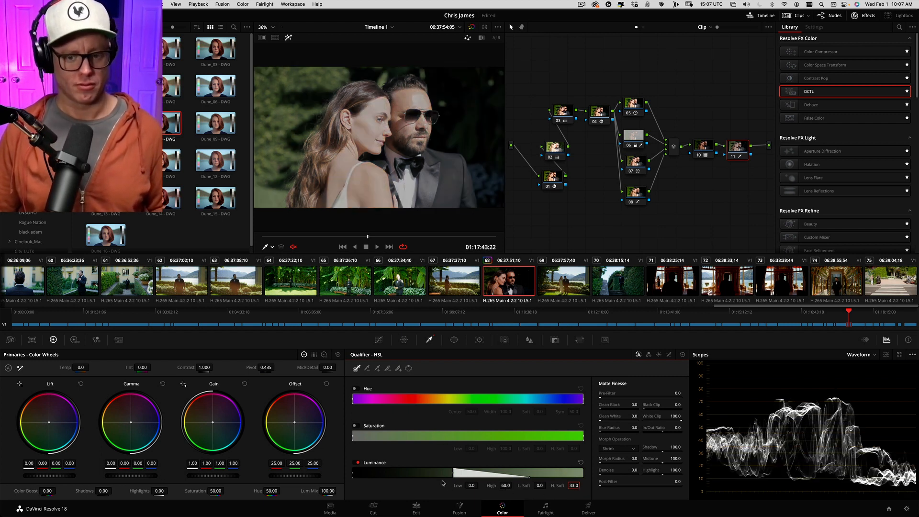
left_click_drag(511, 491, 500, 492)
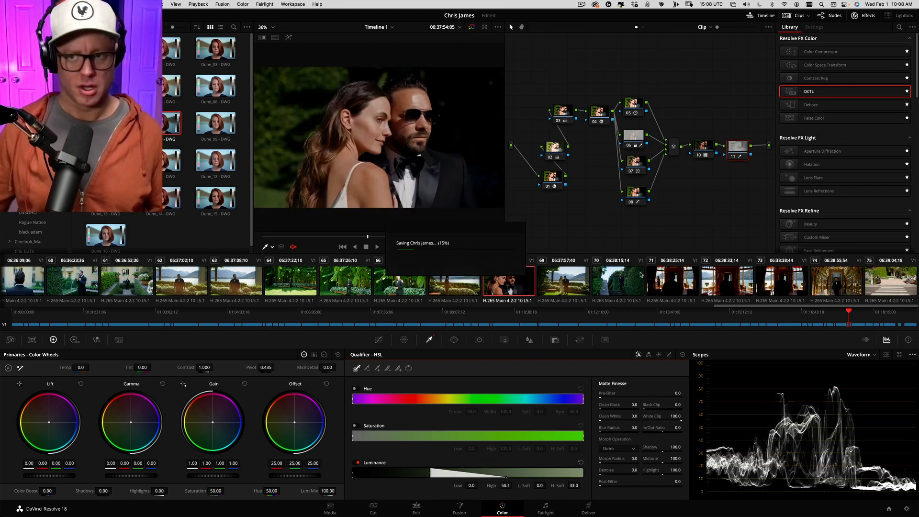
Compare the image with all grades bypassed and enabled after the luminance-keyed node.
left_click_drag(738, 150, 736, 150)
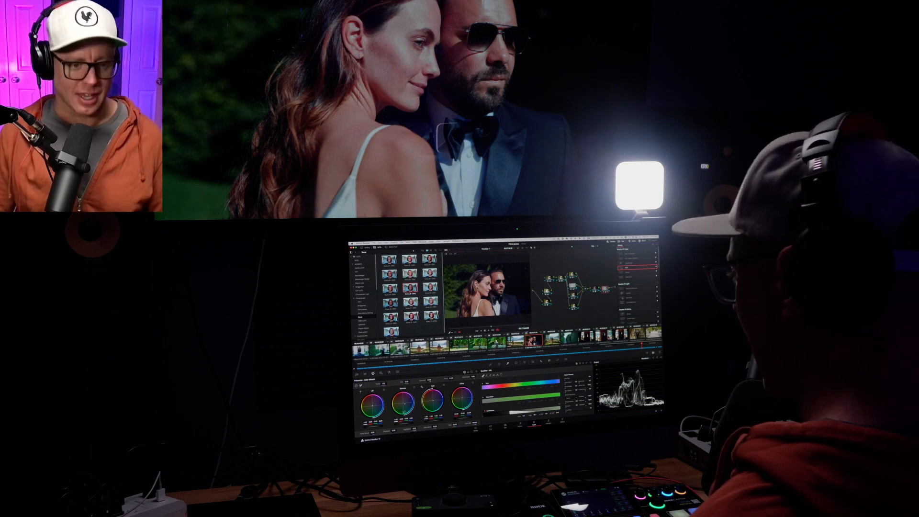
key("shift+d")
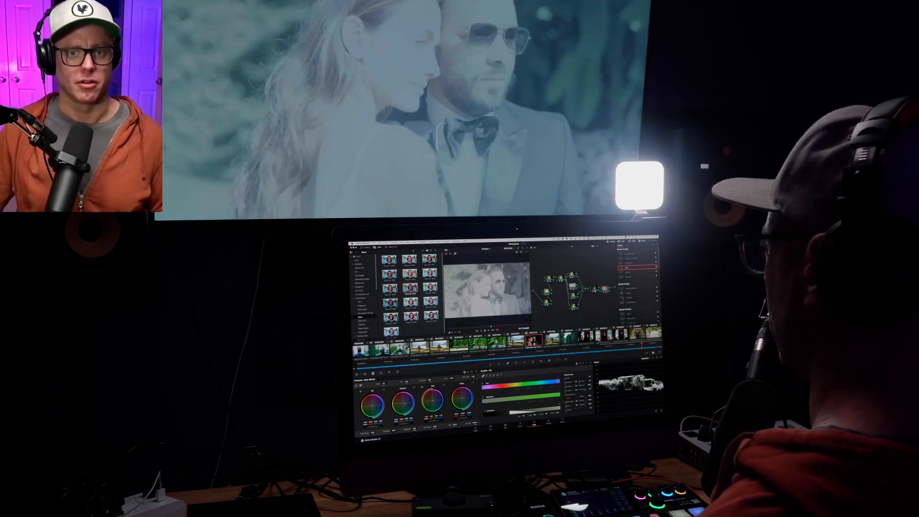
key("shift+d")
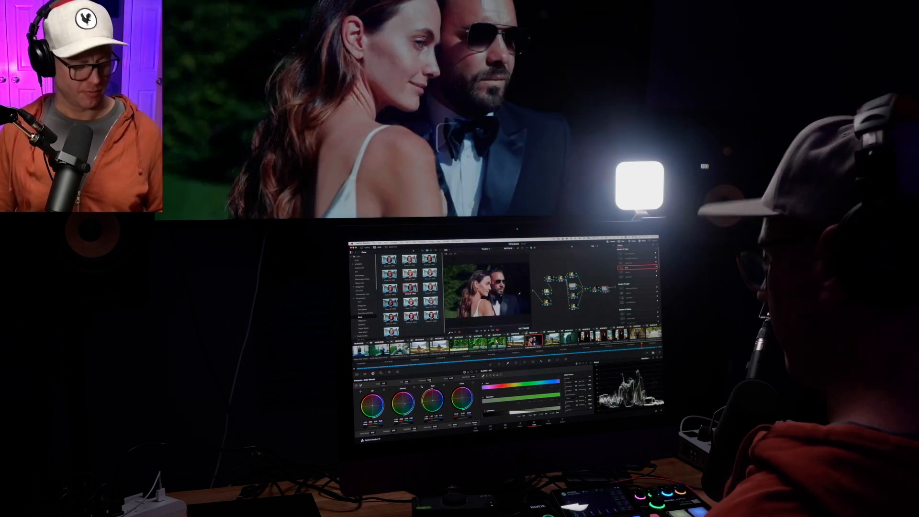
Apply the Halation effect to the new last node below the graph and set its Global Blend to 0.403.
key("super+6")
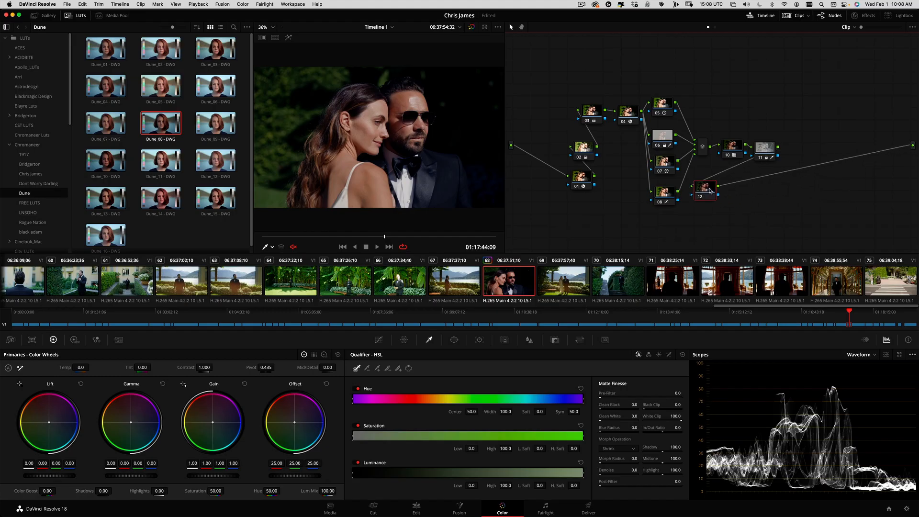
left_click(860, 19)
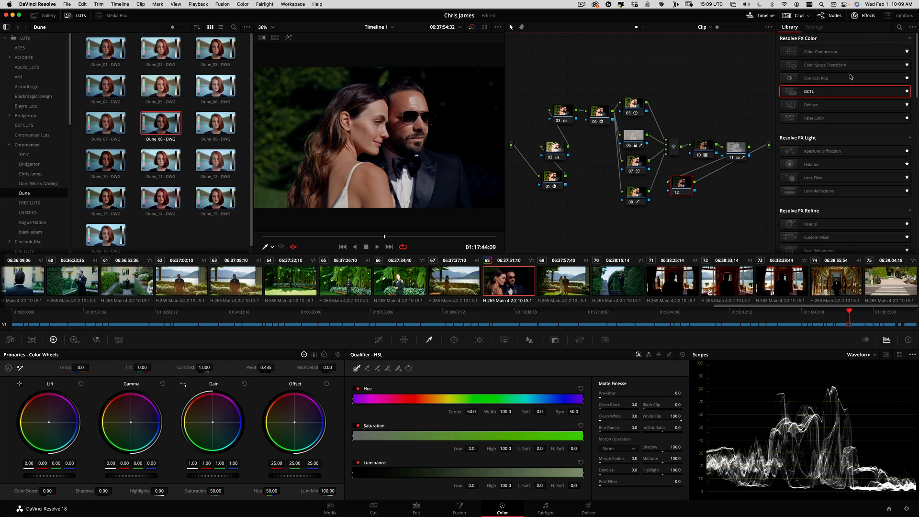
left_click_drag(817, 168, 687, 185)
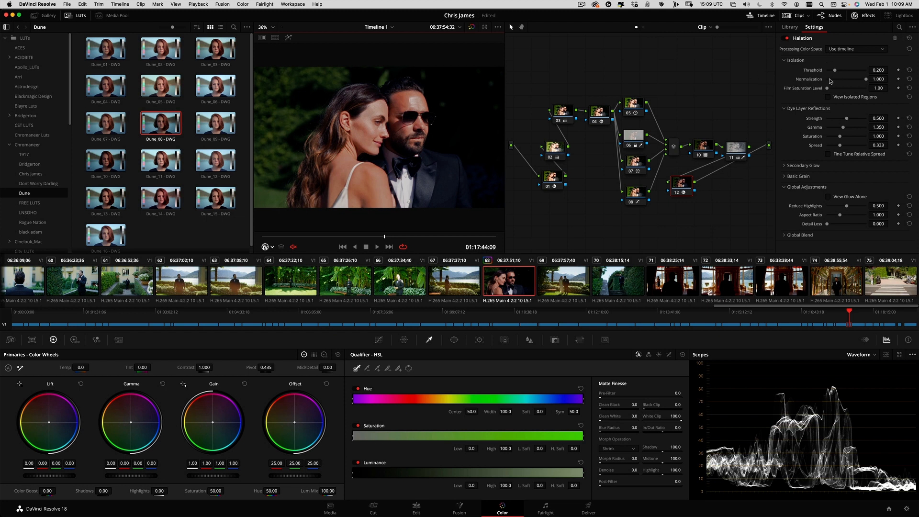
left_click(785, 235)
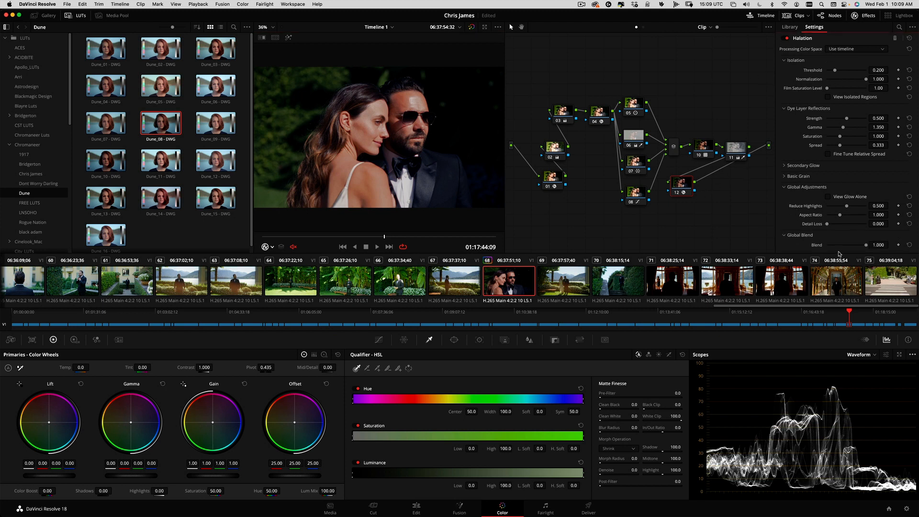
mouse_move(857, 247)
left_mouse_down()
mouse_move(811, 249)
mouse_move(841, 252)
left_mouse_up()
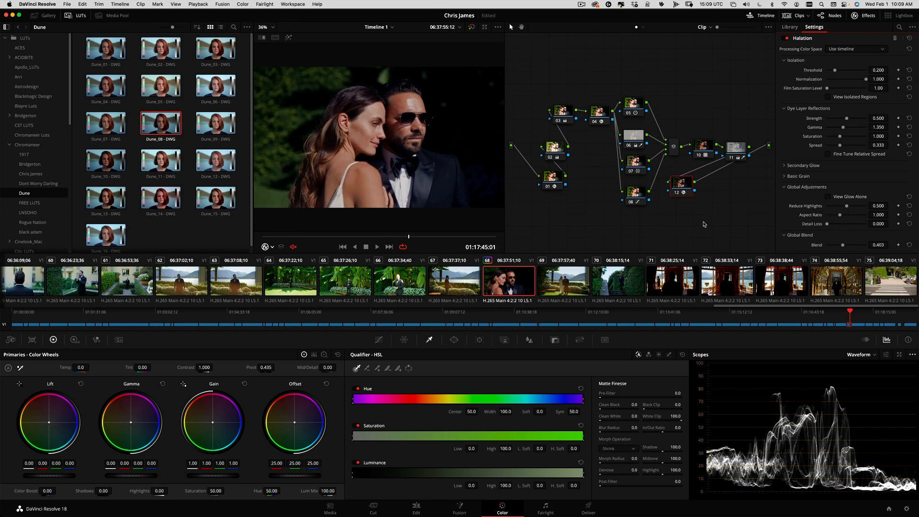
Add a serial node after the Halation node and apply the FilmConvert Nitrate 3.05 film emulation to it.
key("alt+s")
scroll(829, 221, "down", 10)
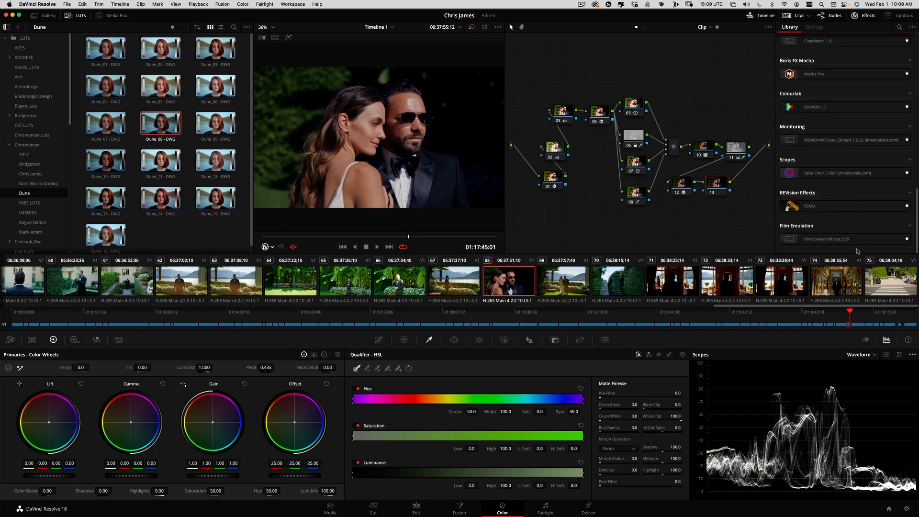
left_click_drag(858, 239, 724, 185)
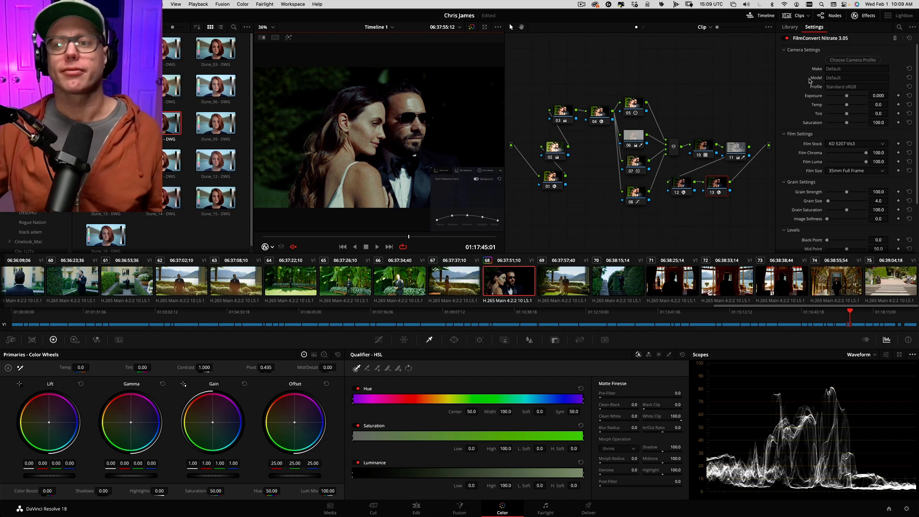
scroll(823, 158, "down", 3)
scroll(823, 158, "up", 3)
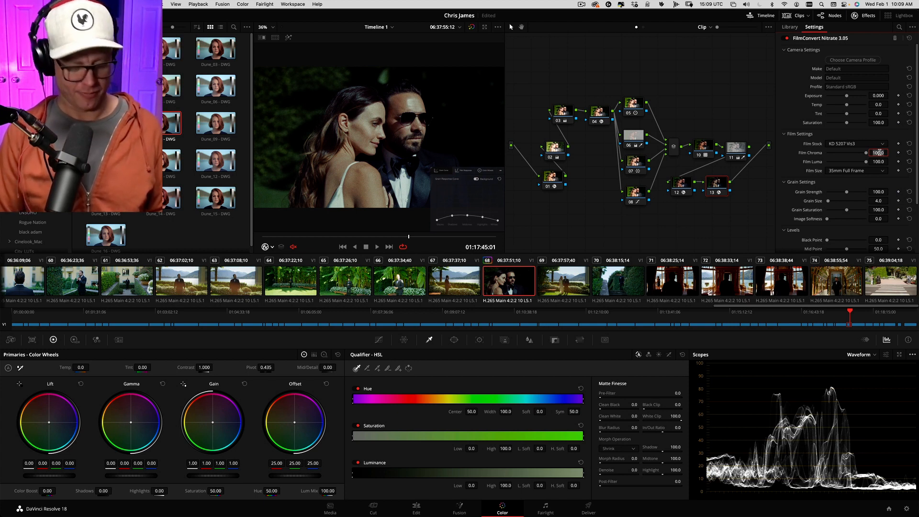
Set FilmConvert's Film Chroma and Film Luma to 35 and its Grain Strength to 55.
key("Return")
left_click(879, 162)
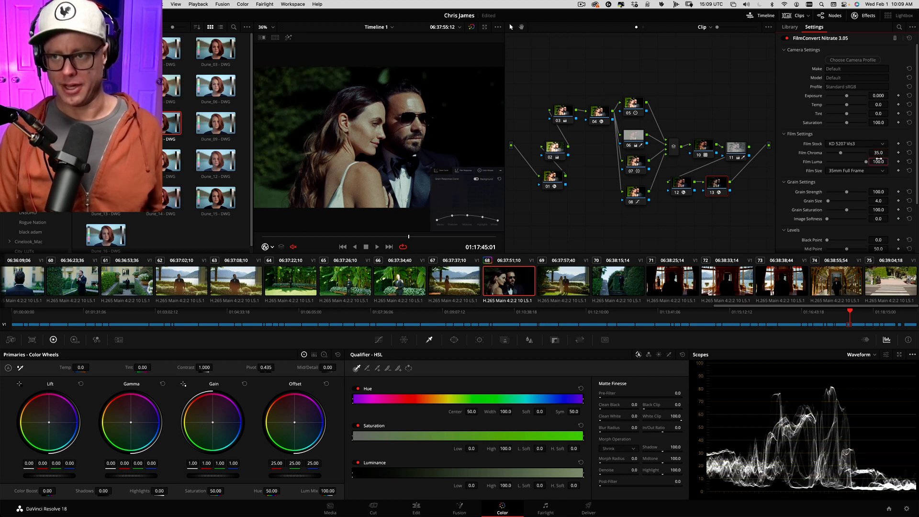
type("35")
key("Return")
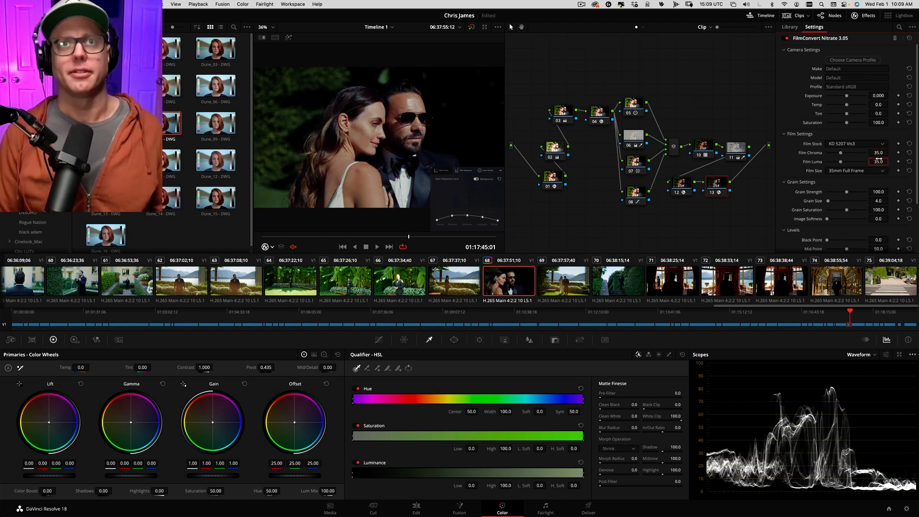
left_click(880, 193)
type("55")
key("Return")
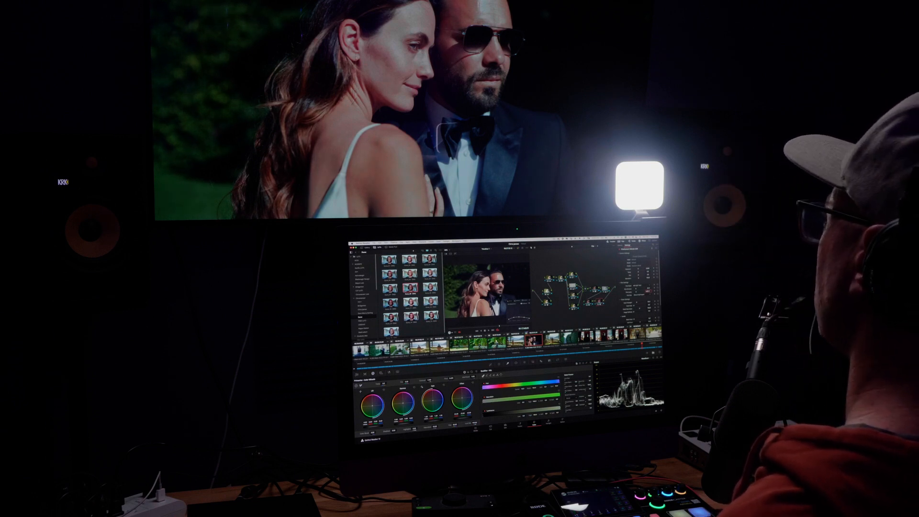
Play the graded couple clip full screen, stop and step back to check the look, and leave the full-screen view.
left_click(489, 330)
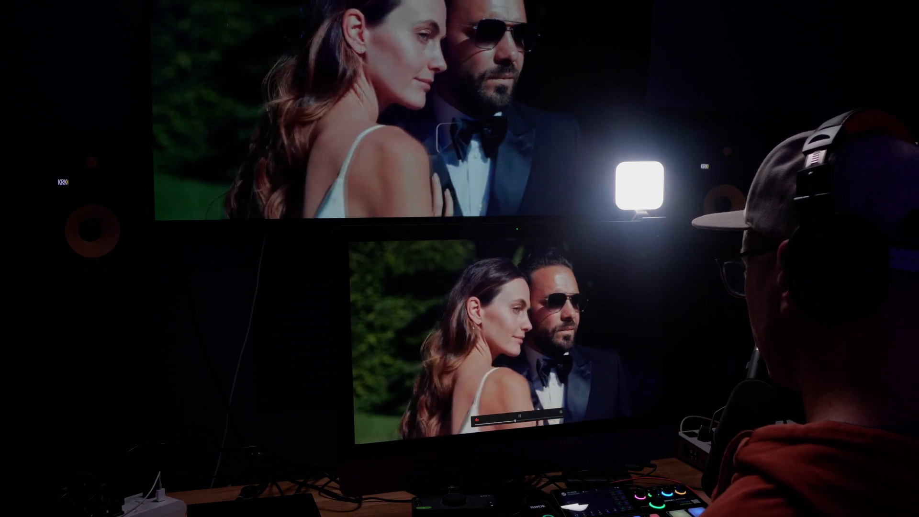
key("space")
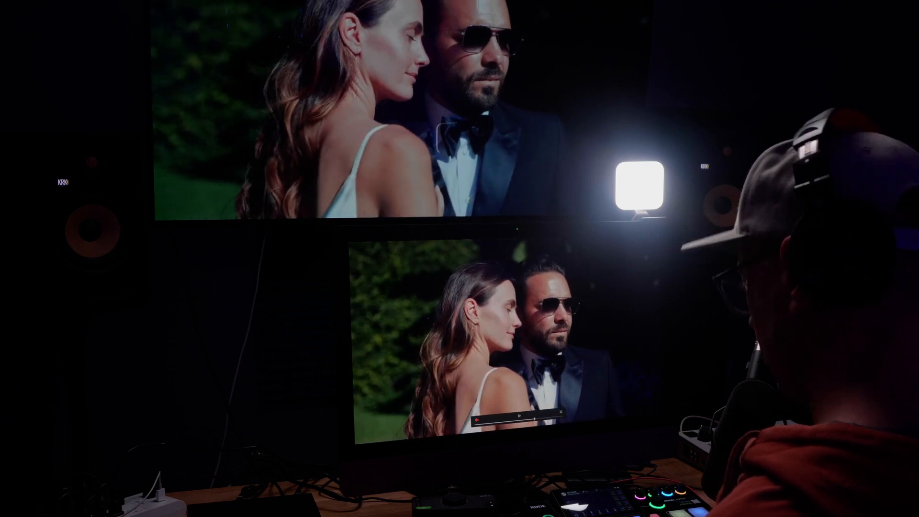
key("Left")
key("Left")
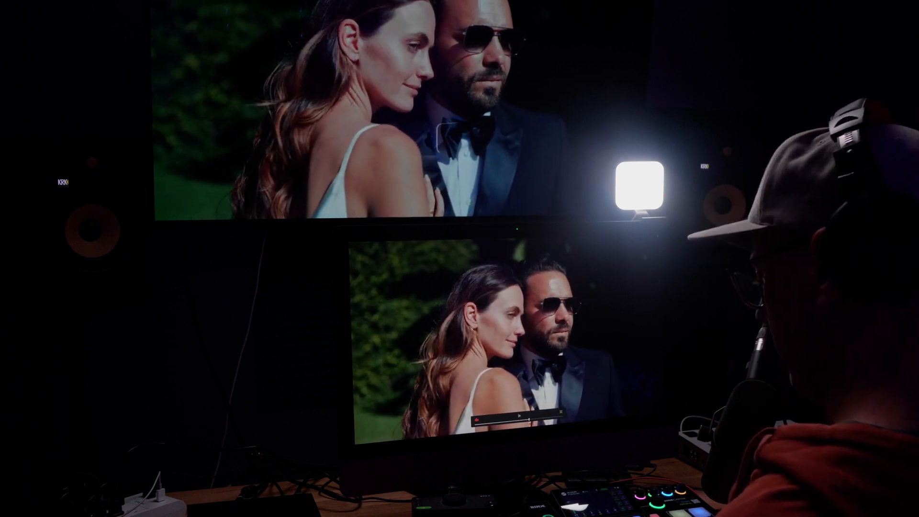
key("Escape")
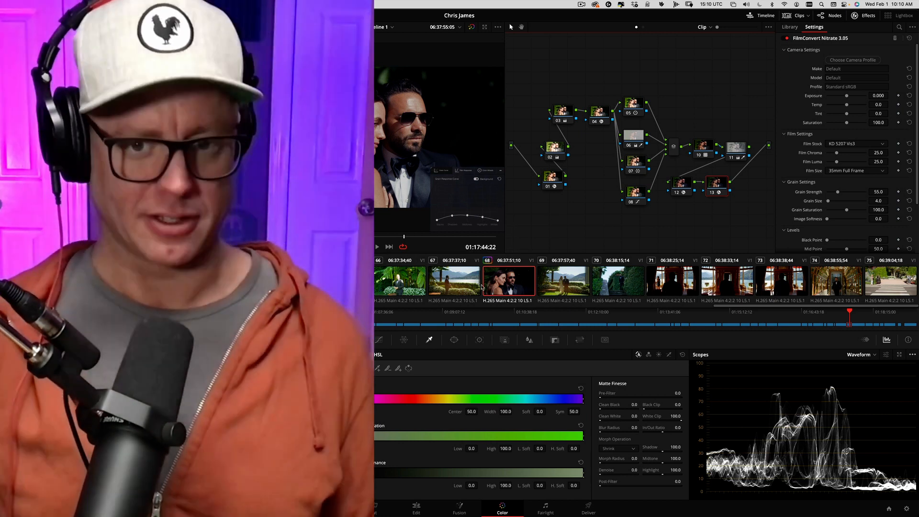
Select the timeline's clips together and apply the couple clip's grade to them, replacing their existing grades.
left_click(456, 293)
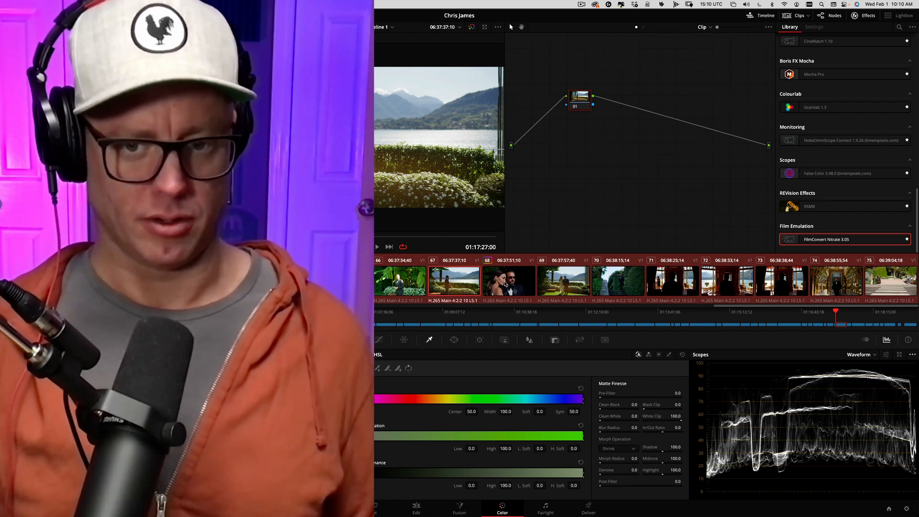
right_click(506, 285)
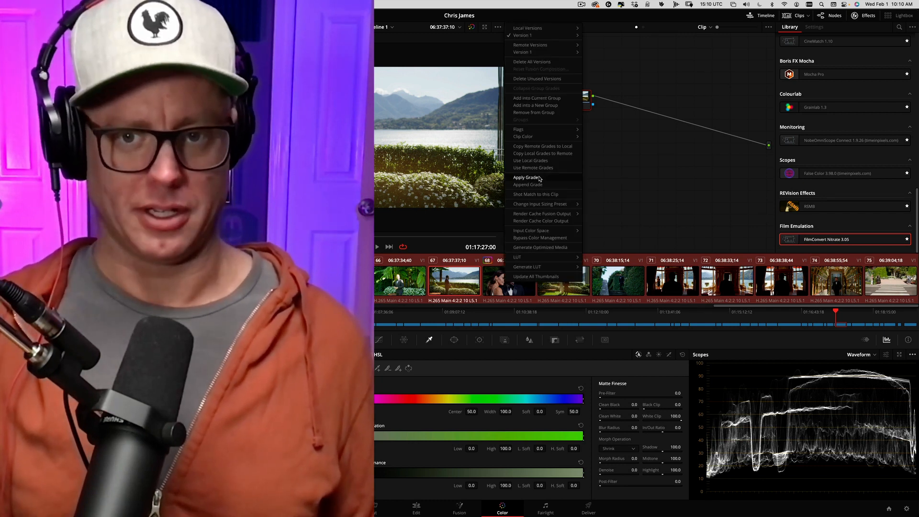
left_click(526, 178)
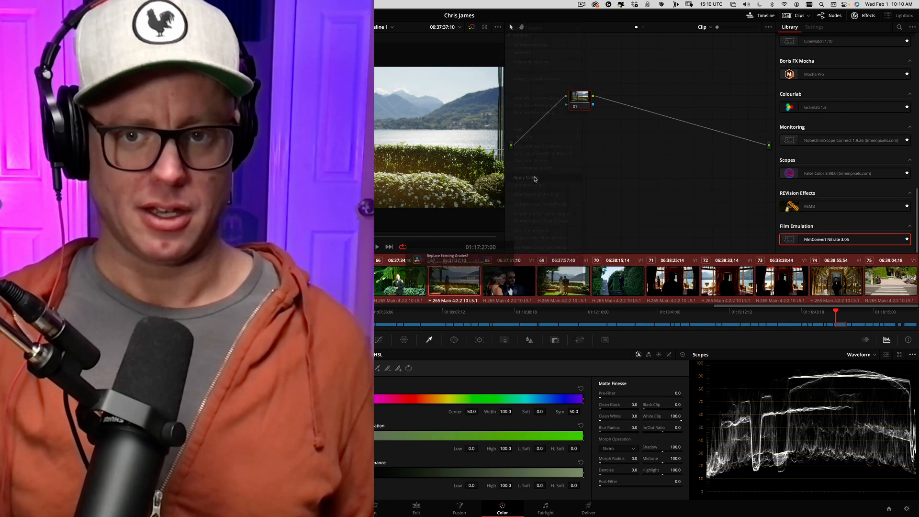
left_click(522, 289)
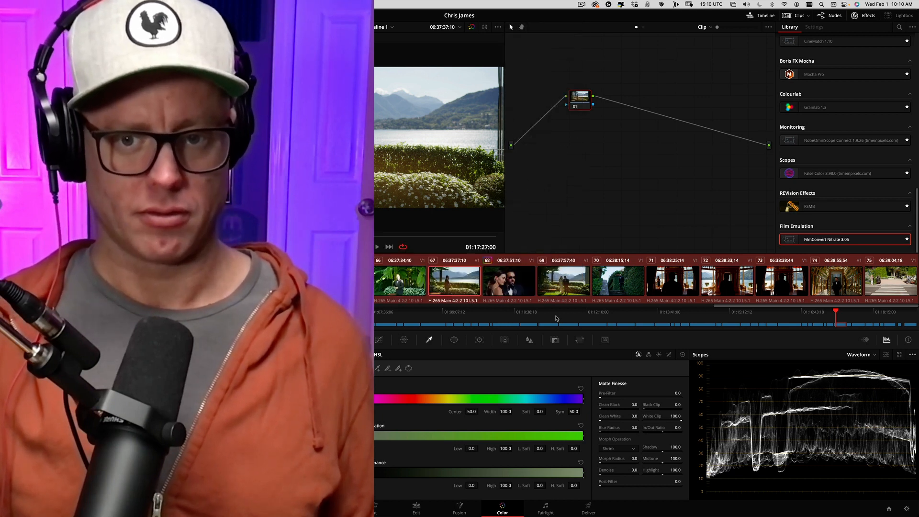
Review how the applied grade looks on the neighbouring and earlier clips, moving from shot to shot.
left_click(395, 286)
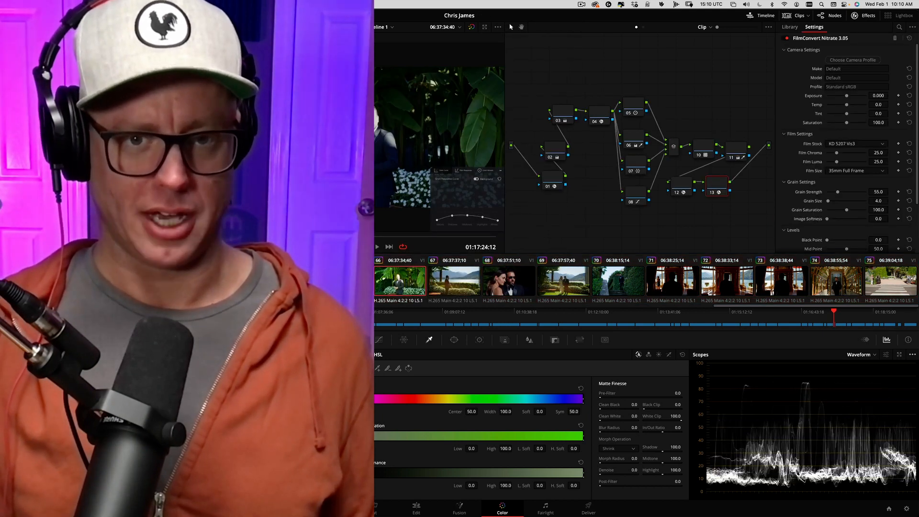
key("Up")
key("Up")
key("Up")
key("Up")
key("Up")
key("Up")
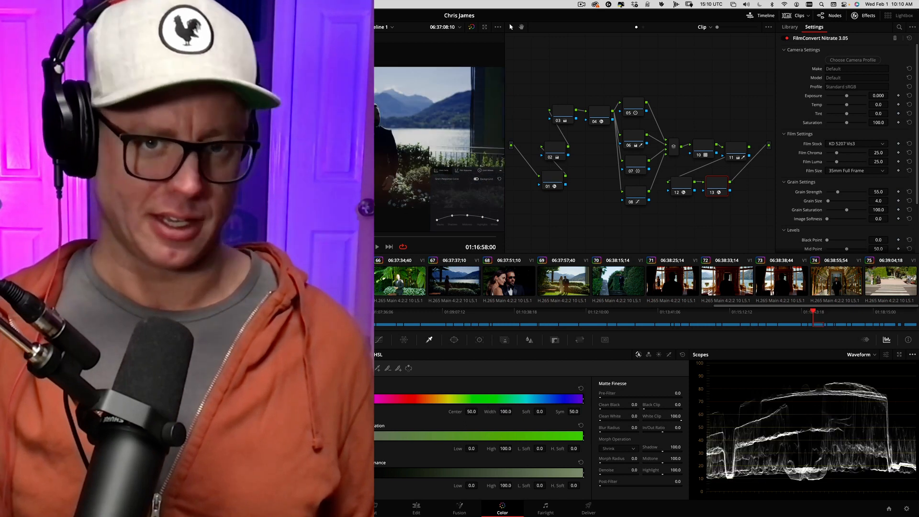
key("Down")
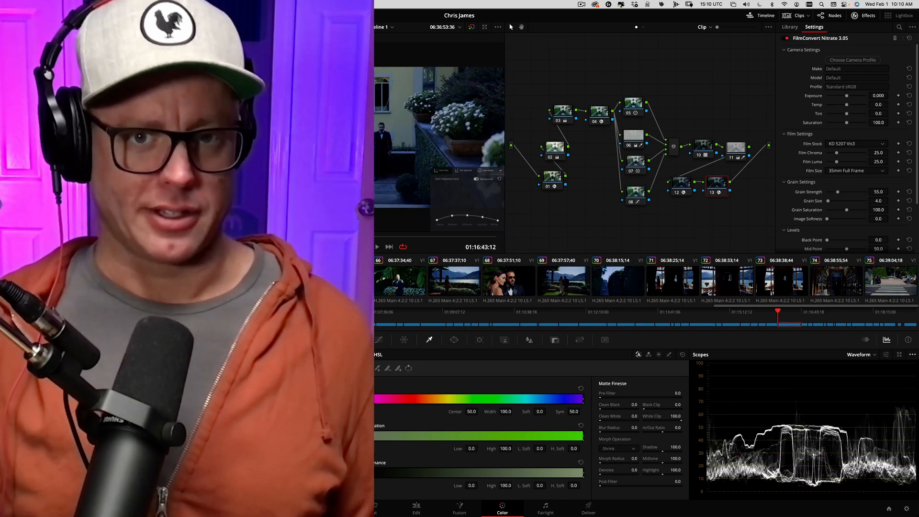
key("Up")
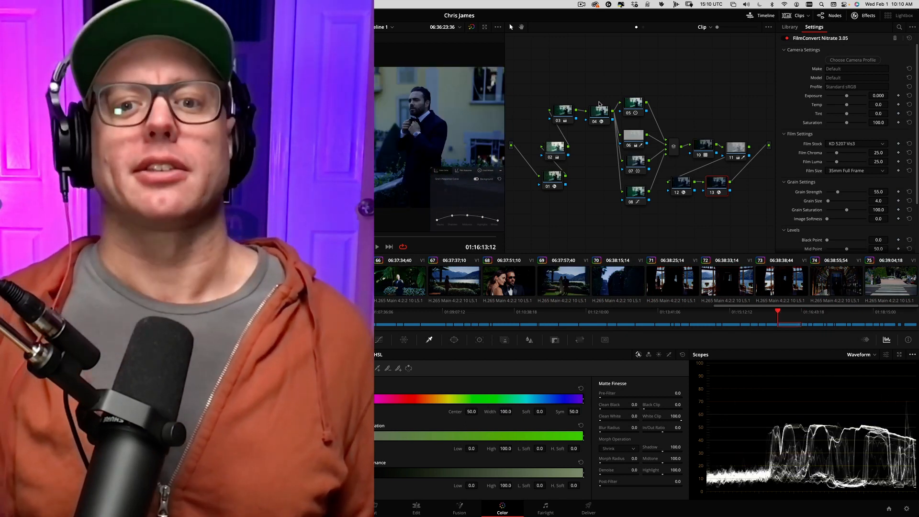
Brighten and warm the groom clip using its node 02, scrub through the shot, and return to the couple clip.
left_click(555, 147)
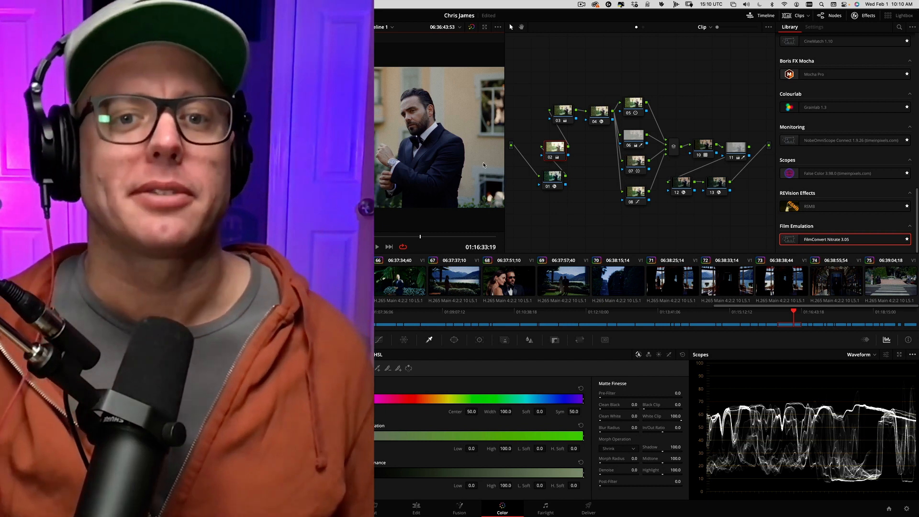
left_click(435, 236)
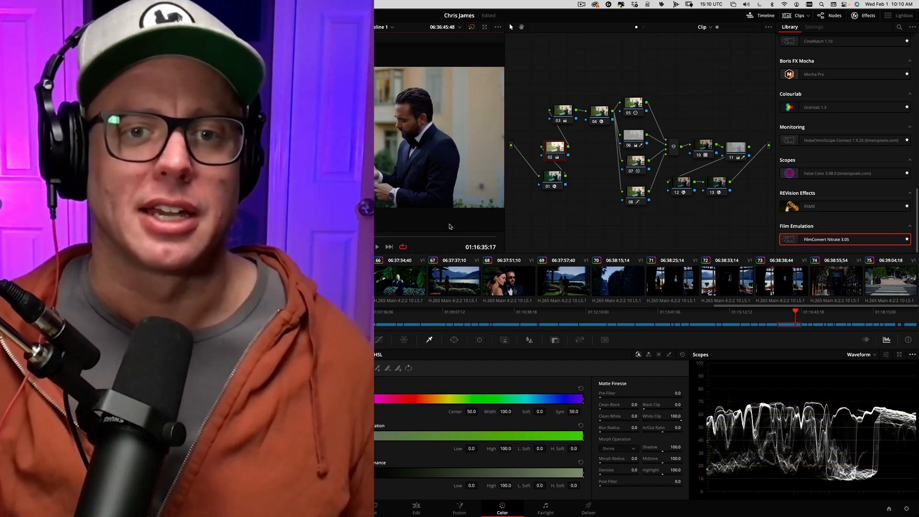
left_click(465, 237)
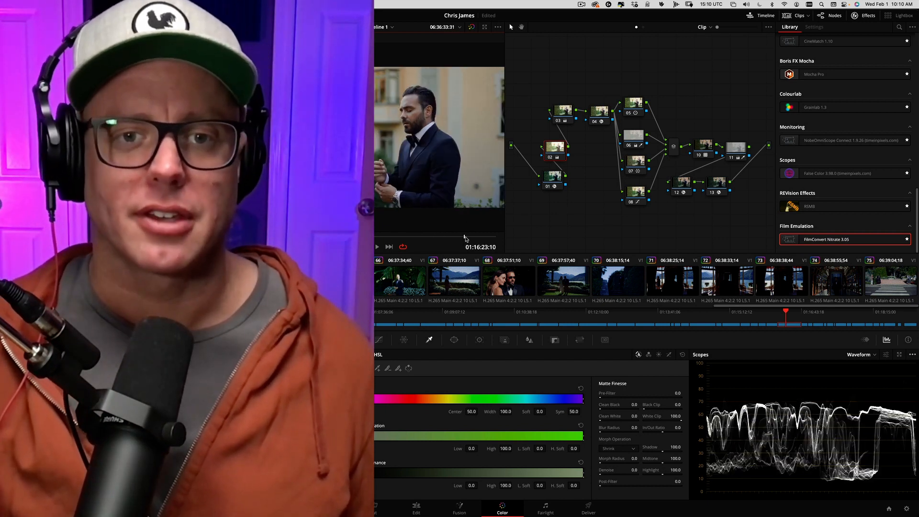
left_click(512, 287)
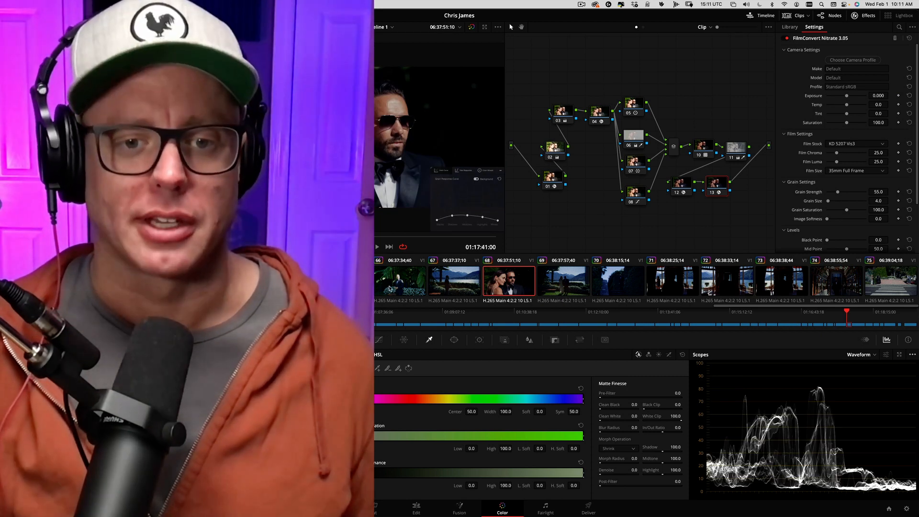